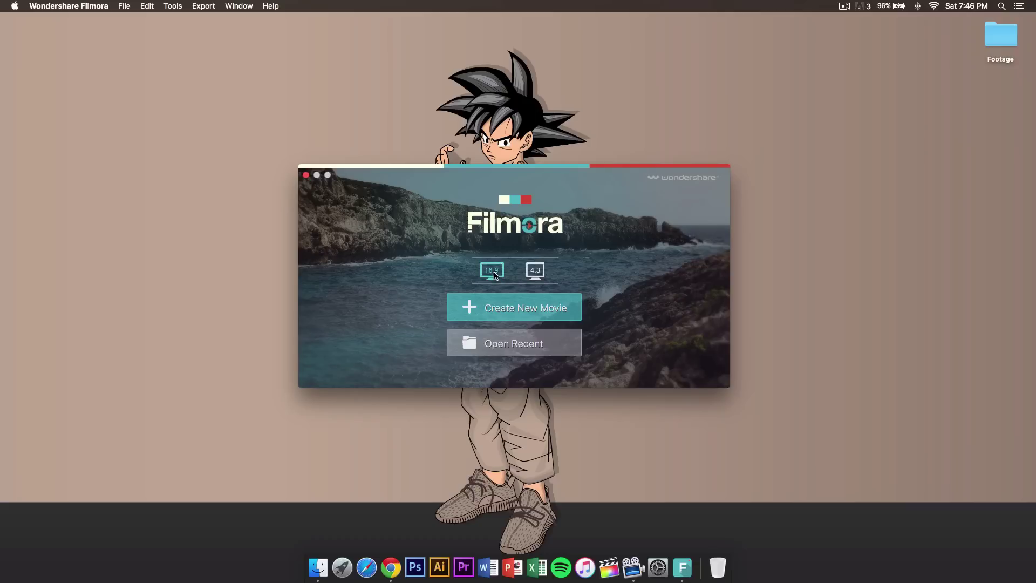
Start a new movie project at 16:9 widescreen after trying 4:3.
{"action": "left_click", "coordinate": [536, 273]}
{"action": "left_click", "coordinate": [497, 272]}
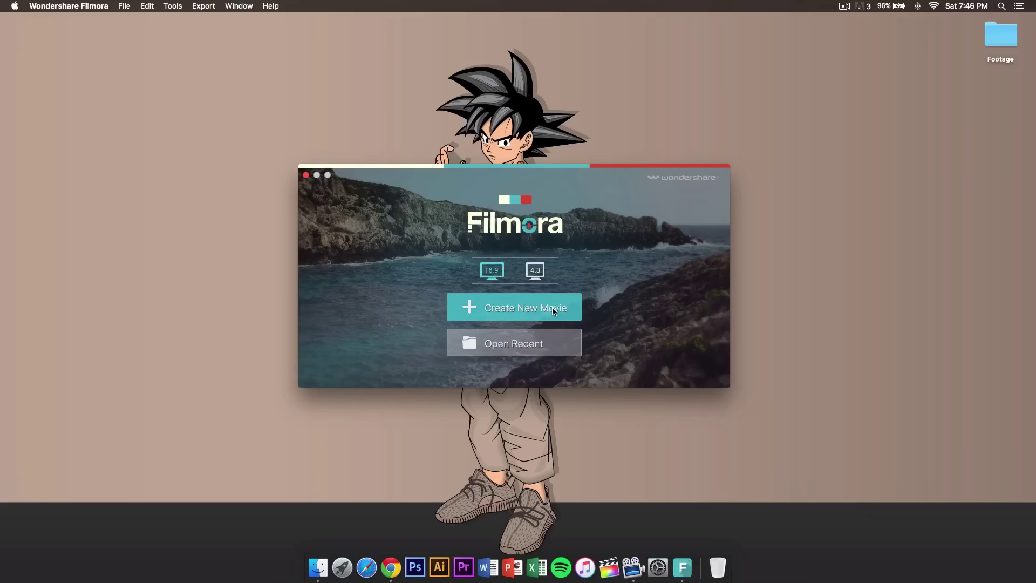
{"action": "left_click", "coordinate": [514, 340]}
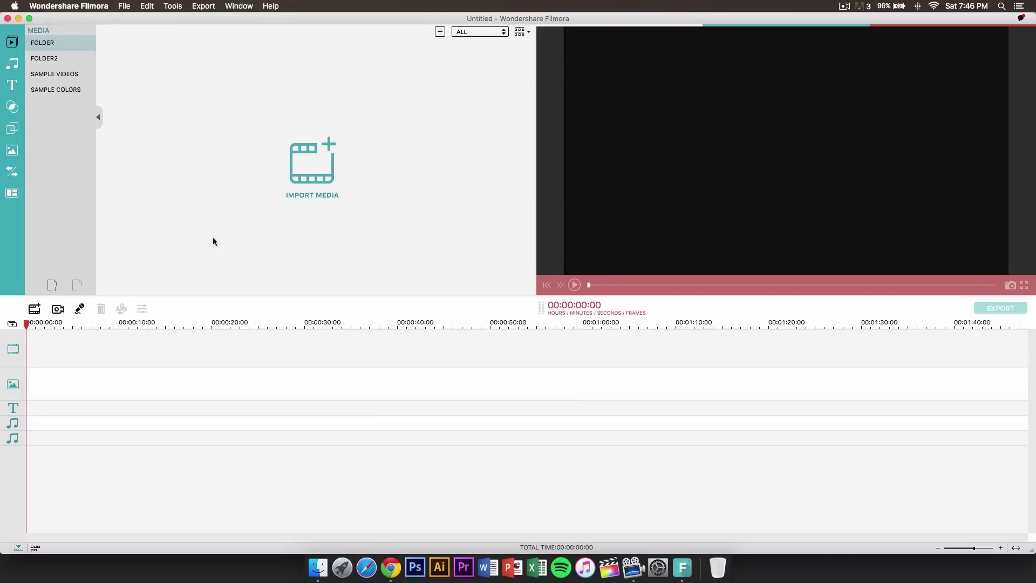
Import all six .mov clips from the Footage folder into the media library.
{"action": "left_click", "coordinate": [320, 167]}
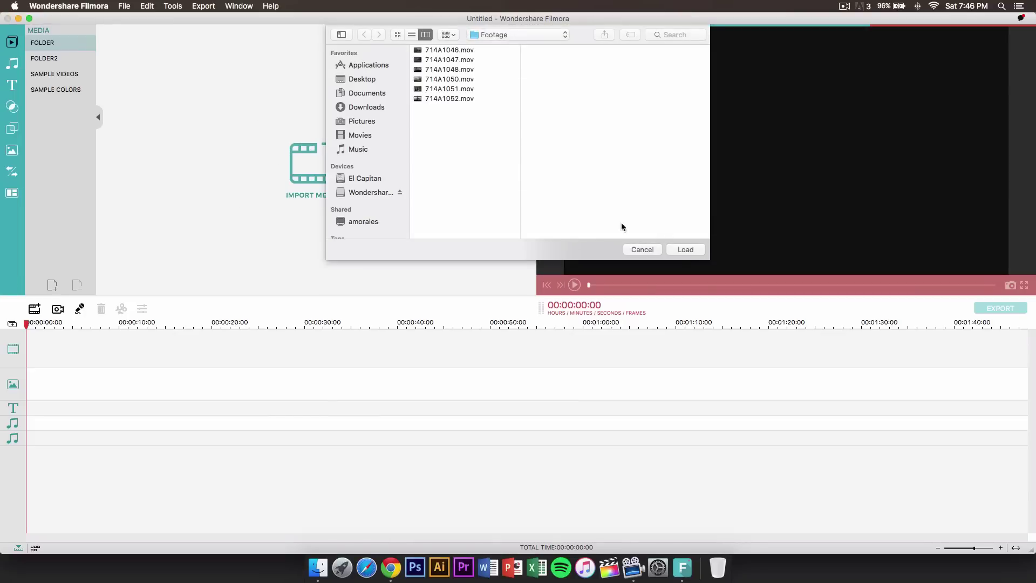
{"action": "left_click_drag", "start_coordinate": [466, 140], "coordinate": [462, 46]}
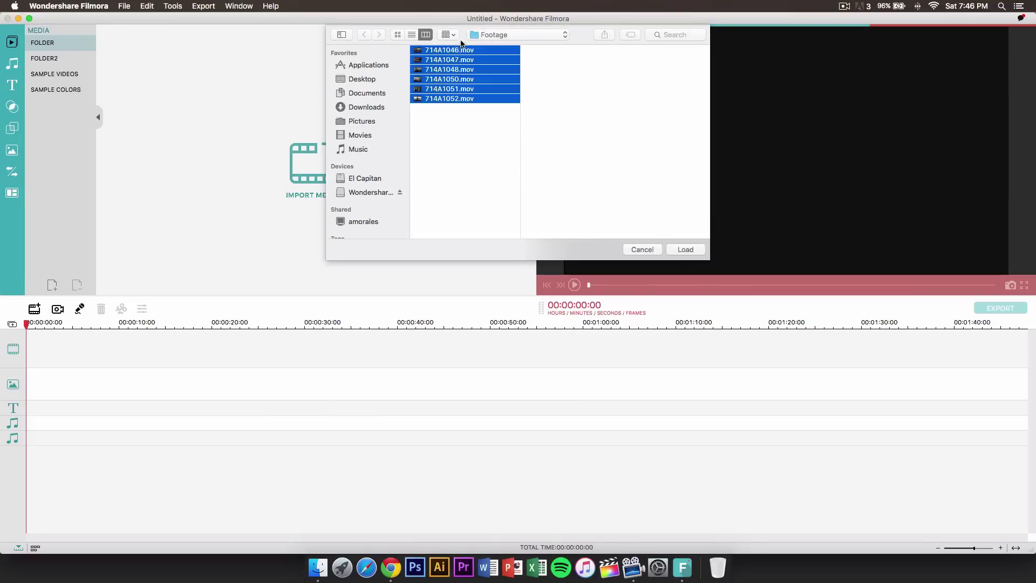
{"action": "left_click", "coordinate": [684, 250]}
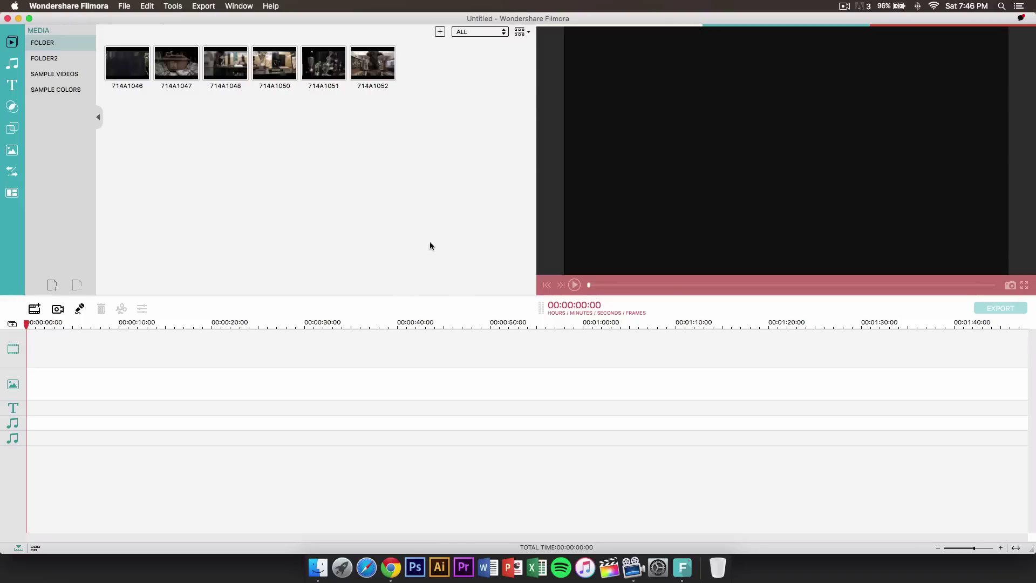
Cancel the Add files sheet, glance at the Music library, then show the Text/Credit titles.
{"action": "left_click", "coordinate": [440, 32]}
{"action": "left_click", "coordinate": [640, 246]}
{"action": "left_click", "coordinate": [12, 63]}
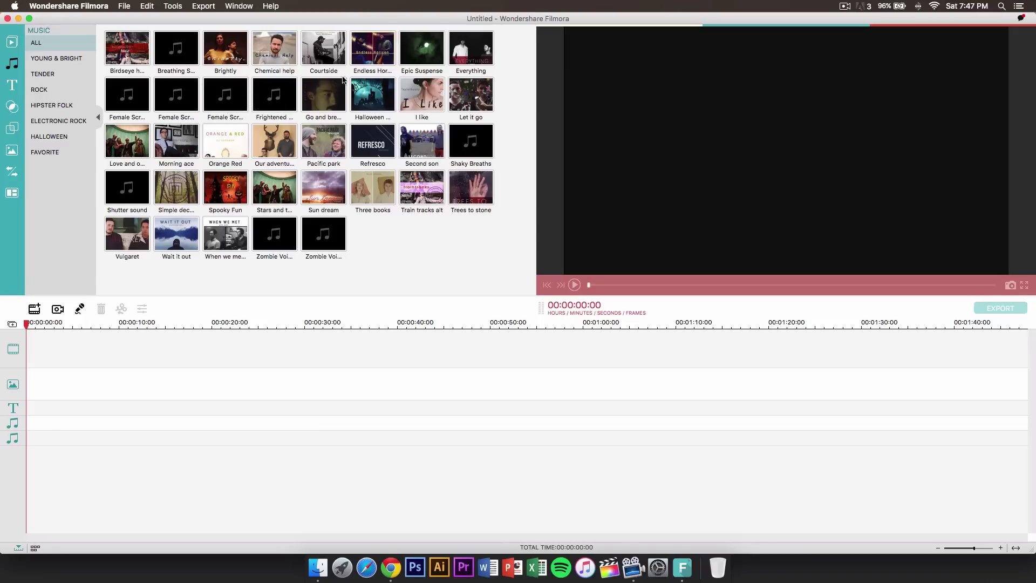
{"action": "left_click", "coordinate": [15, 86]}
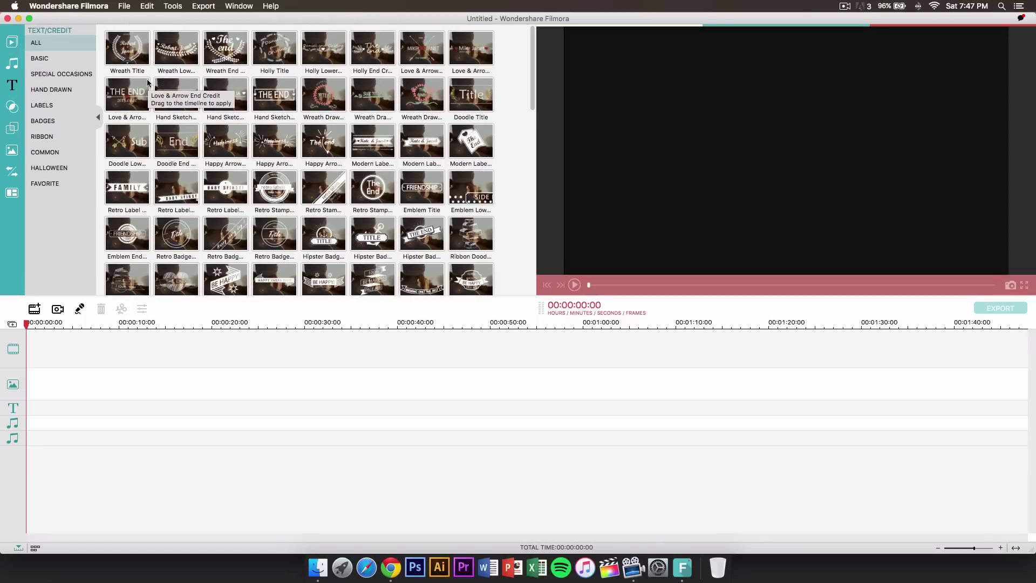
Browse the Filters library, scrolling down through its presets and back.
{"action": "left_click", "coordinate": [12, 106]}
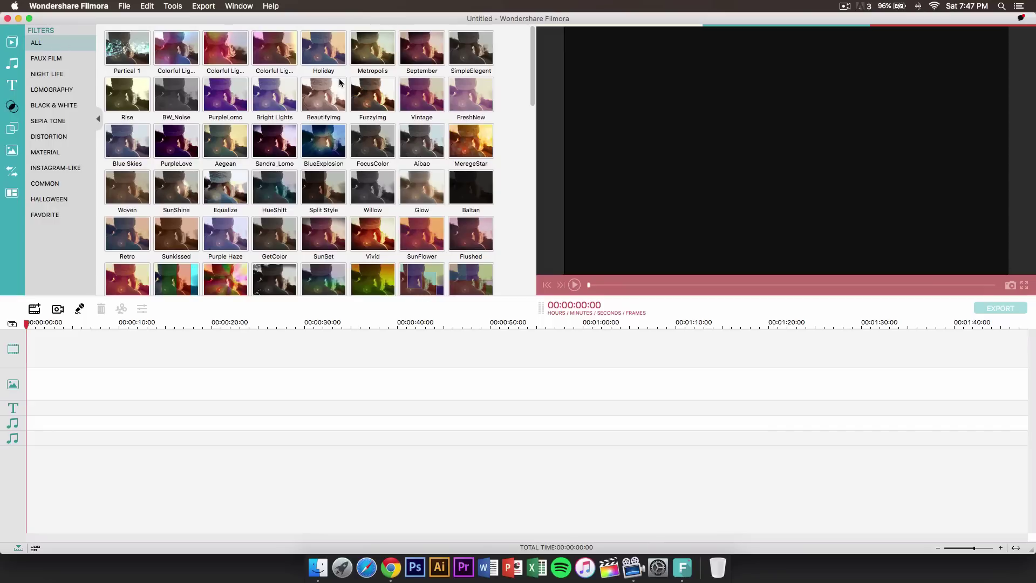
{"action": "scroll", "coordinate": [340, 83], "scroll_direction": "down", "scroll_amount": 15}
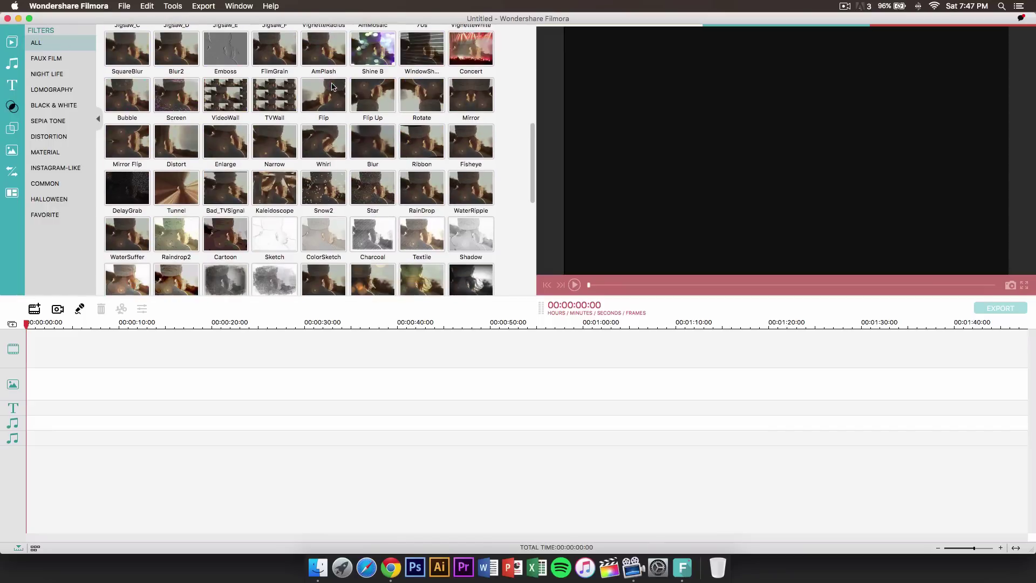
{"action": "scroll", "coordinate": [332, 87], "scroll_direction": "up", "scroll_amount": 15}
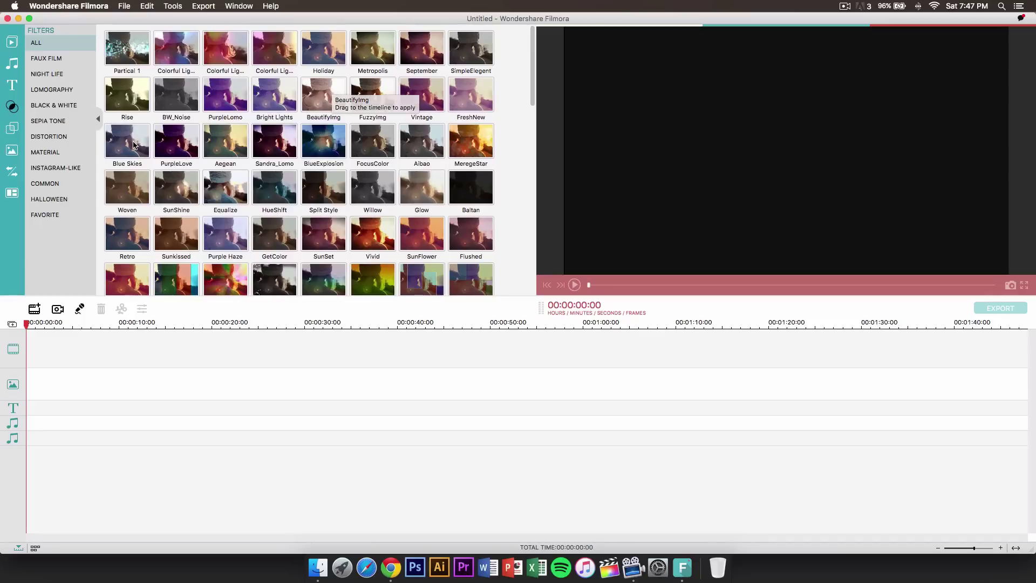
Scroll through the Overlays presets, then show the Elements library.
{"action": "left_click", "coordinate": [12, 128]}
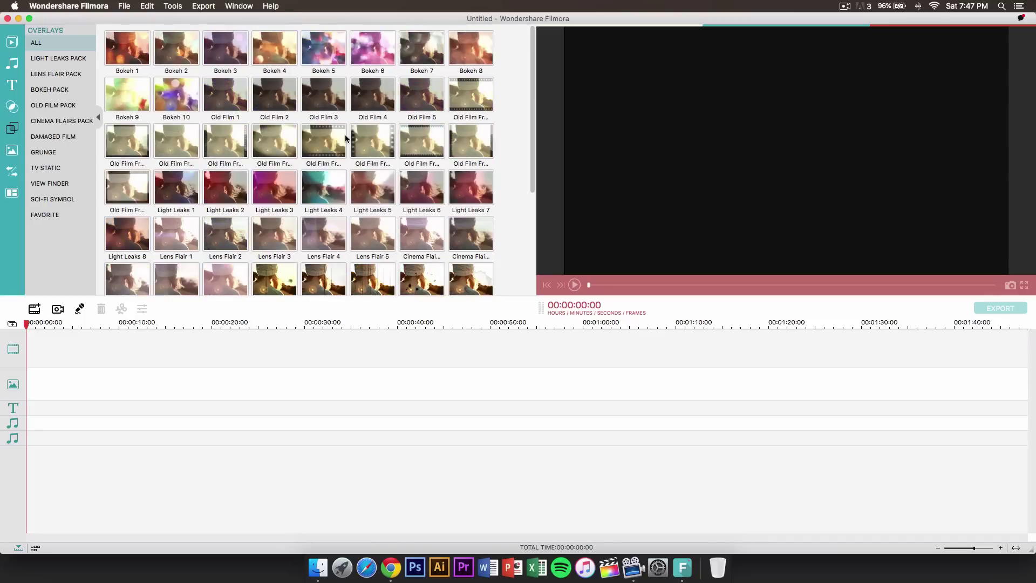
{"action": "scroll", "coordinate": [348, 139], "scroll_direction": "down", "scroll_amount": 3}
{"action": "scroll", "coordinate": [345, 139], "scroll_direction": "down", "scroll_amount": 1}
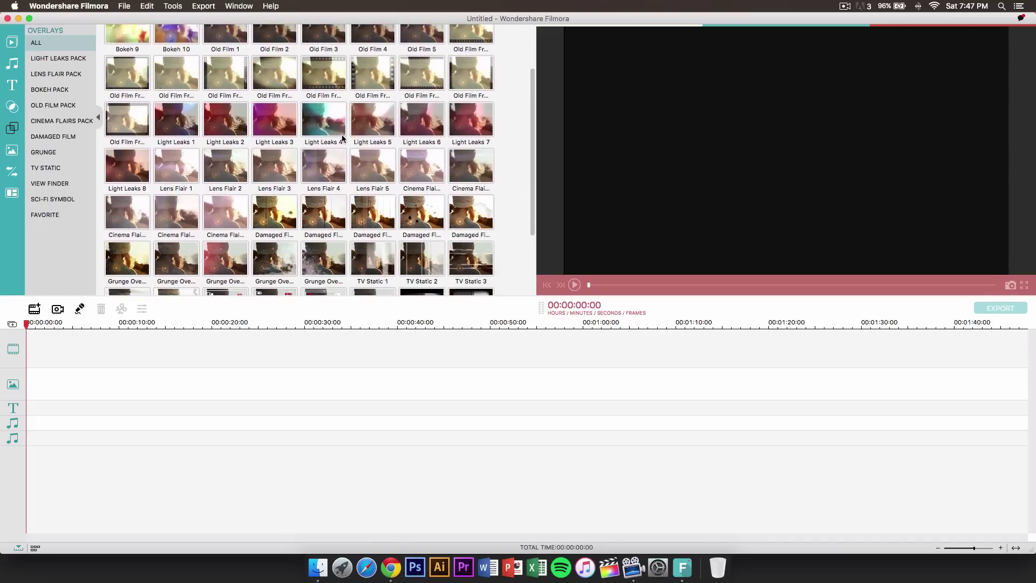
{"action": "scroll", "coordinate": [344, 142], "scroll_direction": "up", "scroll_amount": 3}
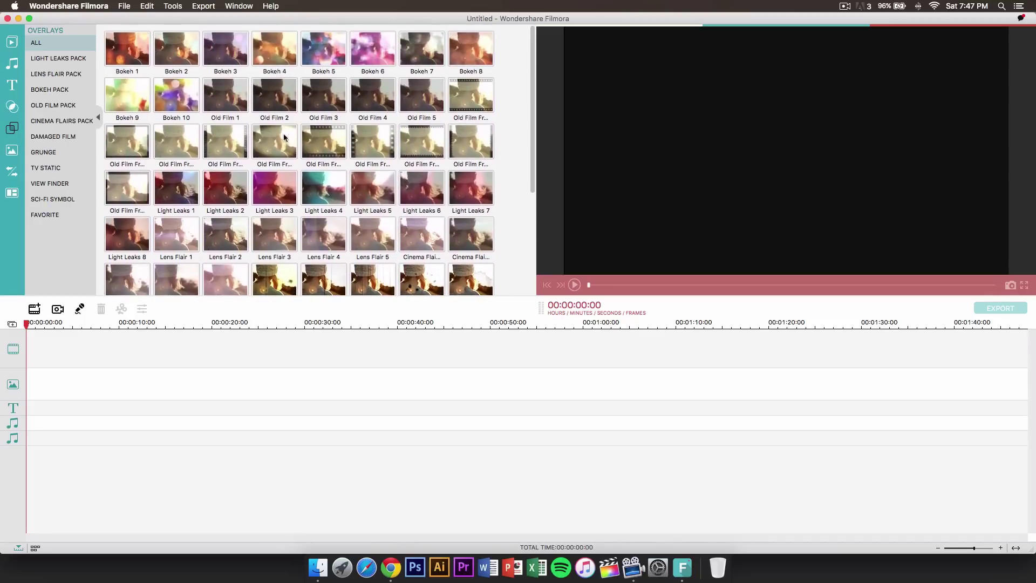
{"action": "left_click", "coordinate": [13, 150]}
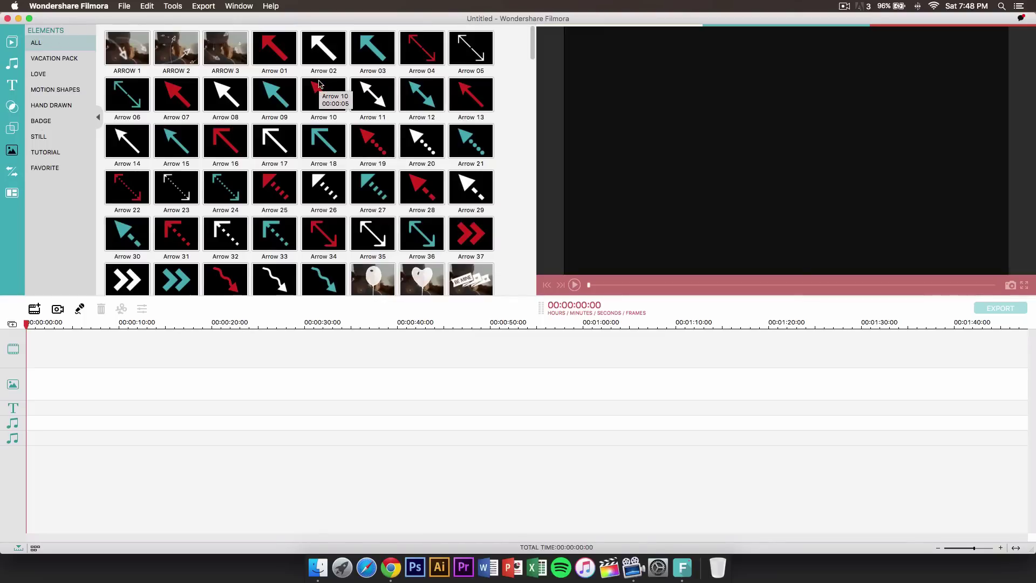
Scroll down through the Elements graphics grid and back up slightly.
{"action": "scroll", "coordinate": [321, 86], "scroll_direction": "down", "scroll_amount": 3}
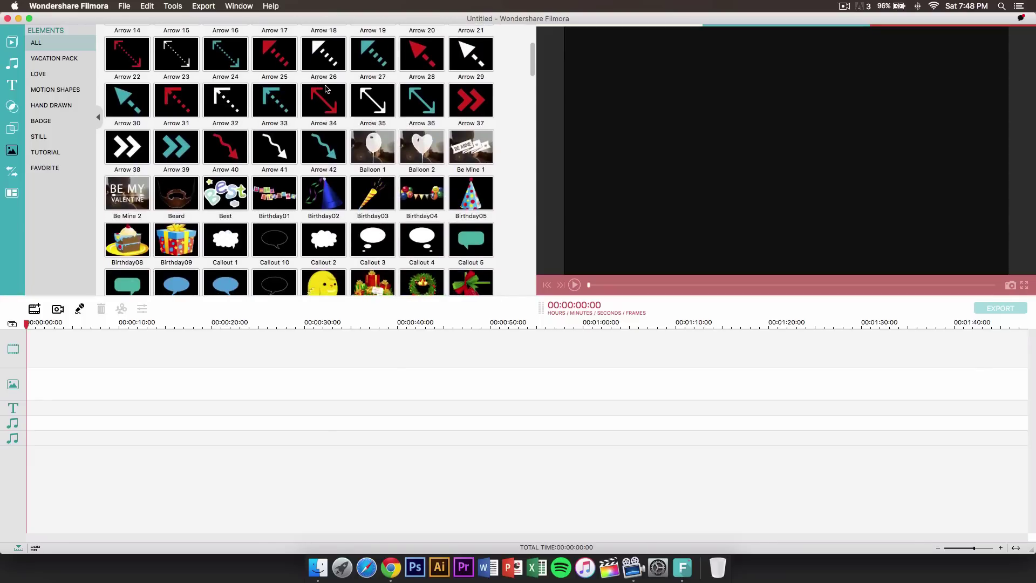
{"action": "scroll", "coordinate": [331, 92], "scroll_direction": "down", "scroll_amount": 2}
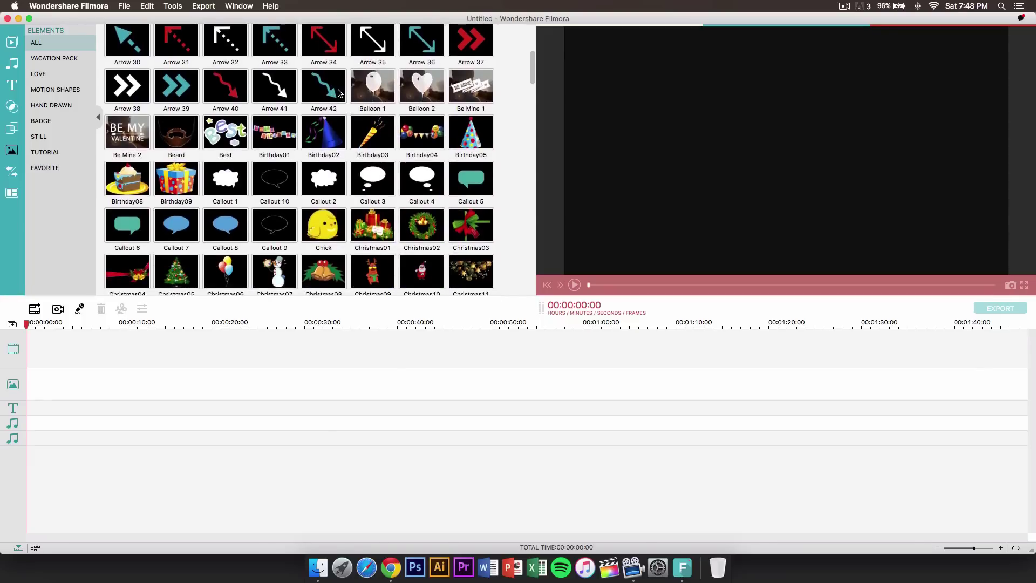
{"action": "scroll", "coordinate": [337, 93], "scroll_direction": "down", "scroll_amount": 4}
{"action": "scroll", "coordinate": [338, 94], "scroll_direction": "down", "scroll_amount": 8}
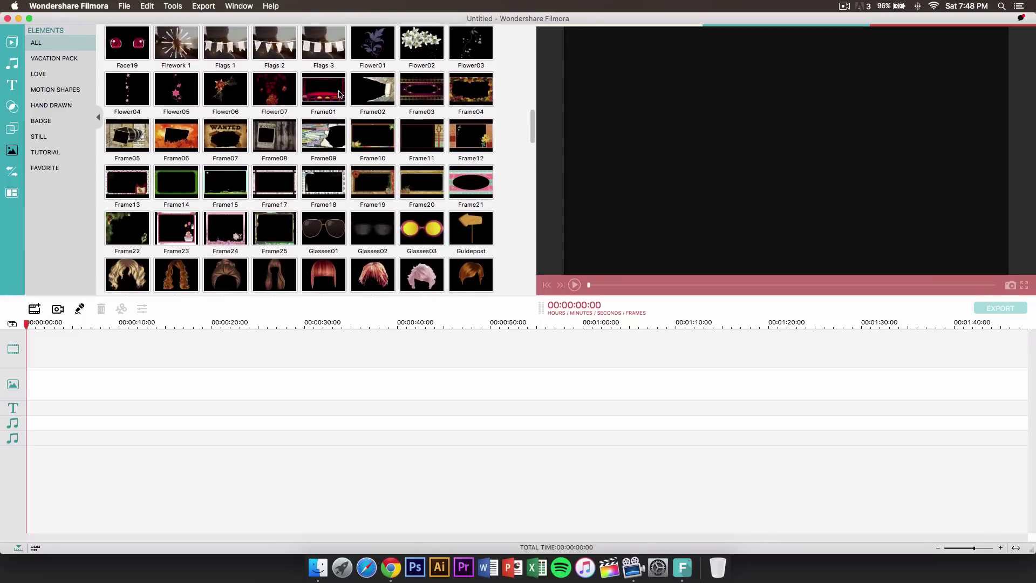
{"action": "scroll", "coordinate": [339, 94], "scroll_direction": "down", "scroll_amount": 3}
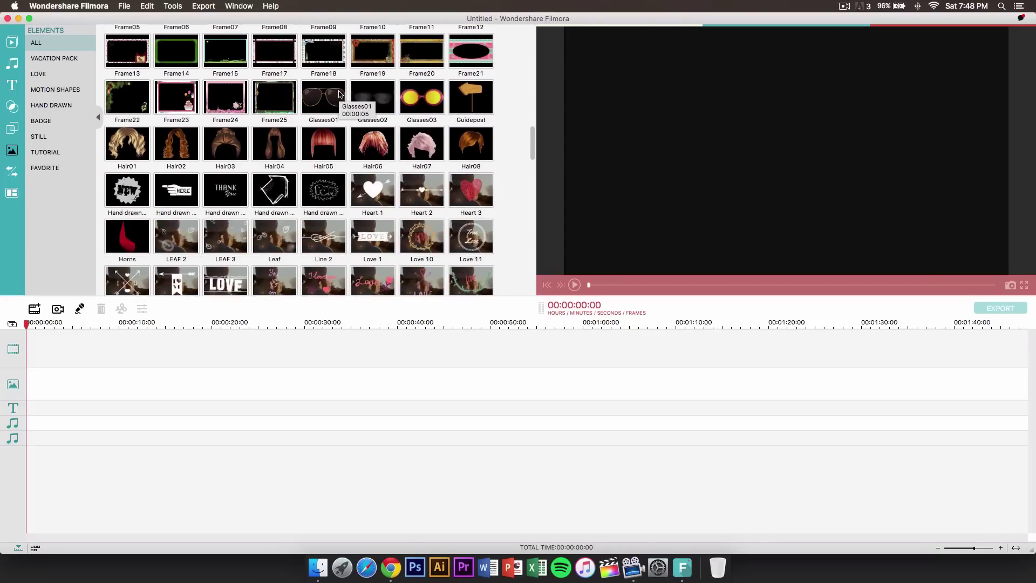
{"action": "scroll", "coordinate": [339, 94], "scroll_direction": "down", "scroll_amount": 6}
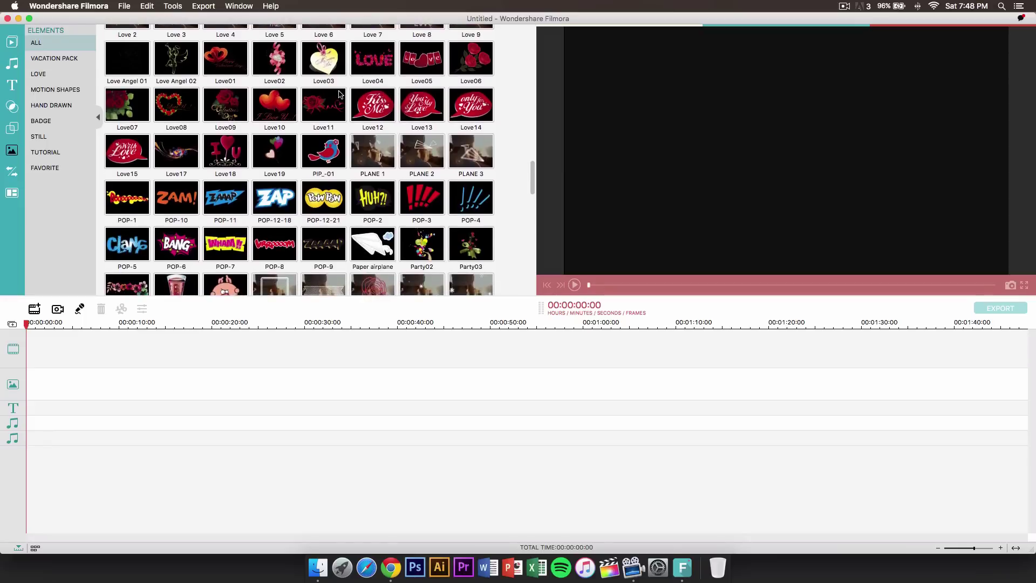
{"action": "scroll", "coordinate": [340, 95], "scroll_direction": "down", "scroll_amount": 3}
{"action": "scroll", "coordinate": [341, 96], "scroll_direction": "up", "scroll_amount": 10}
{"action": "scroll", "coordinate": [342, 97], "scroll_direction": "up", "scroll_amount": 10}
Preview the Floating Circle transition, then show the Split Screen layouts.
{"action": "left_click", "coordinate": [12, 172]}
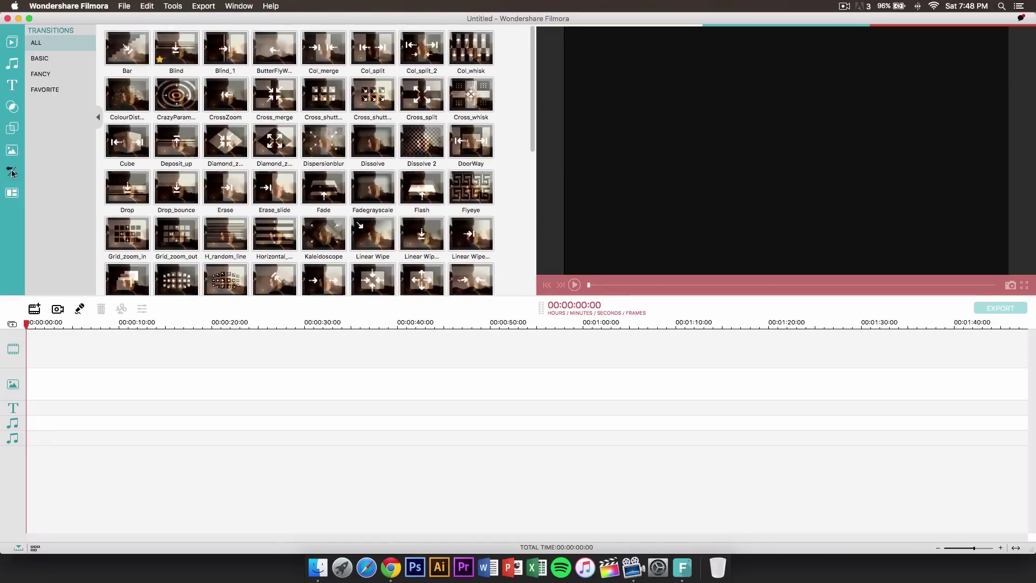
{"action": "scroll", "coordinate": [280, 129], "scroll_direction": "down", "scroll_amount": 3}
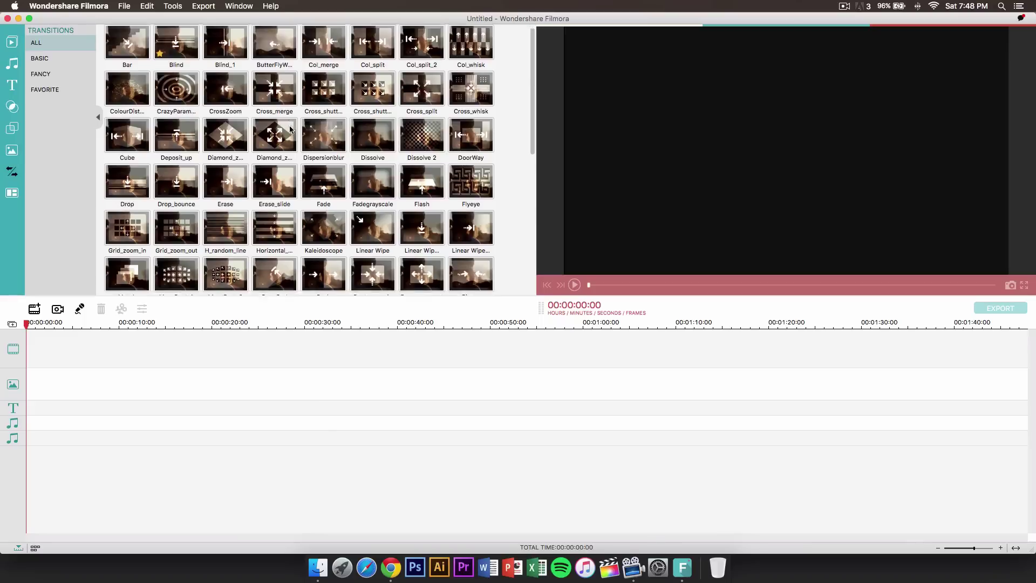
{"action": "scroll", "coordinate": [289, 129], "scroll_direction": "down", "scroll_amount": 10}
{"action": "left_click", "coordinate": [172, 222]}
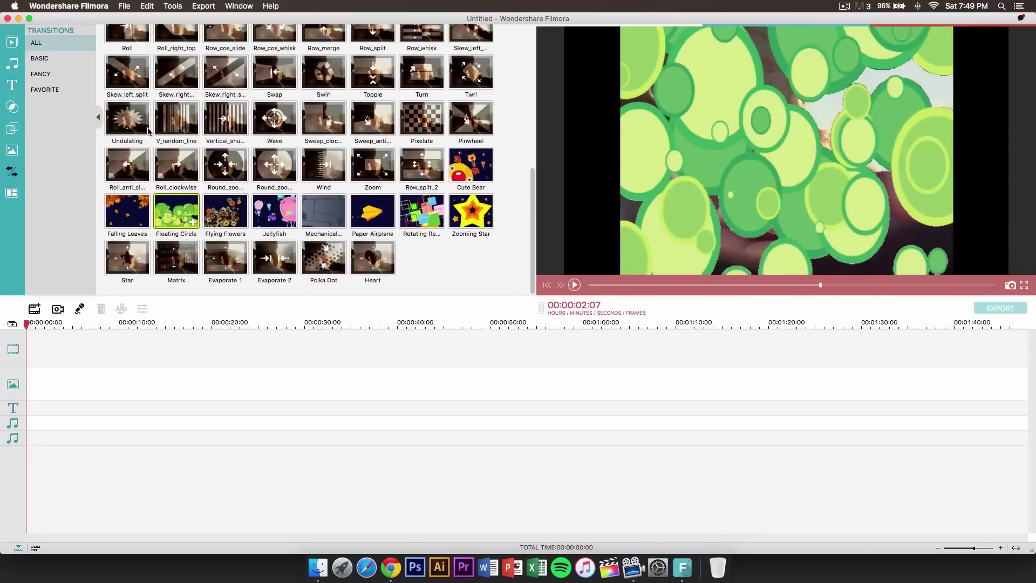
{"action": "left_click", "coordinate": [12, 192]}
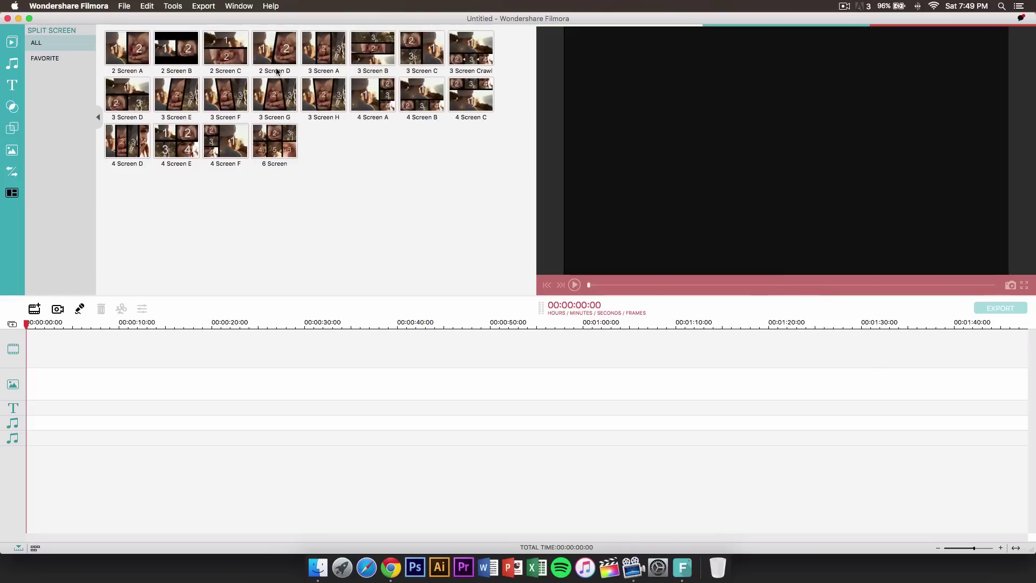
Place clip 714A1047 at the start of the video track, then scrub the timeline.
{"action": "left_click", "coordinate": [12, 41]}
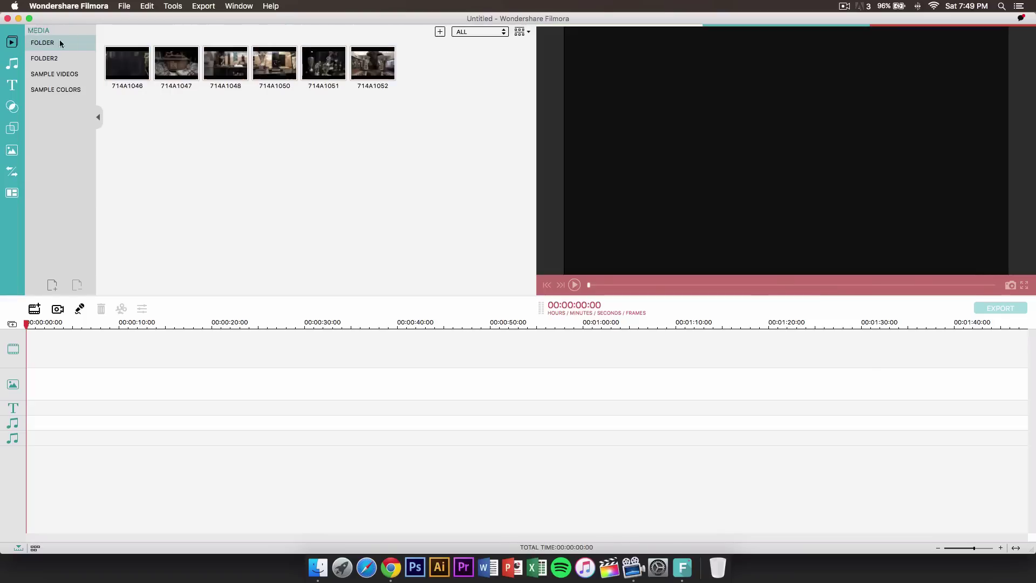
{"action": "left_click", "coordinate": [172, 67]}
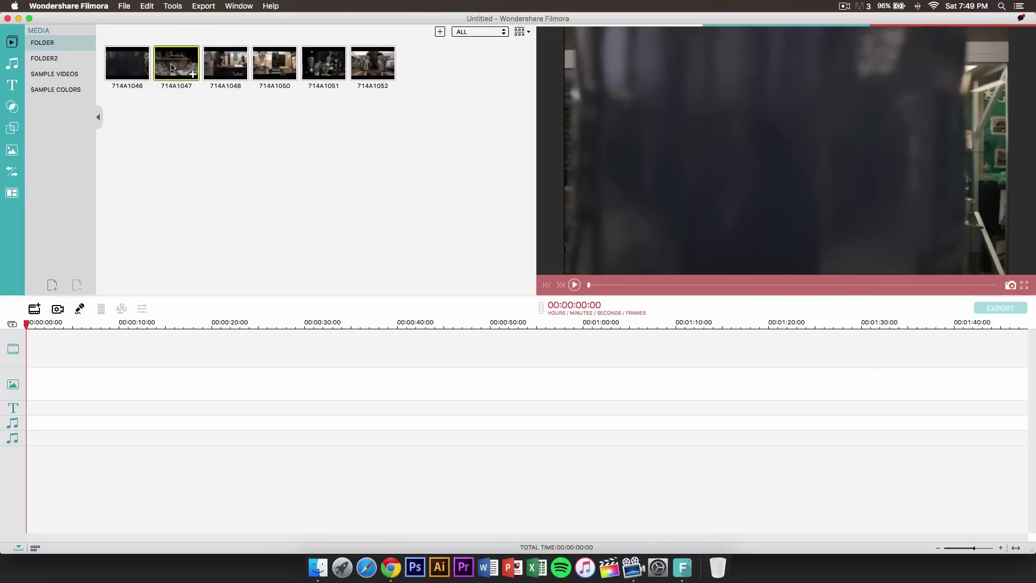
{"action": "left_click_drag", "start_coordinate": [123, 258], "coordinate": [50, 346]}
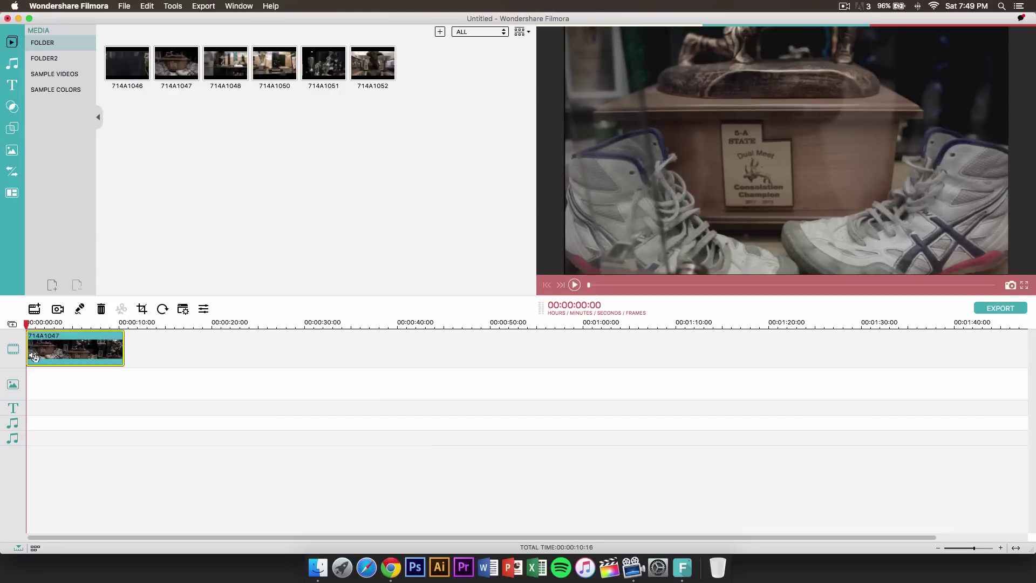
{"action": "left_click", "coordinate": [224, 65]}
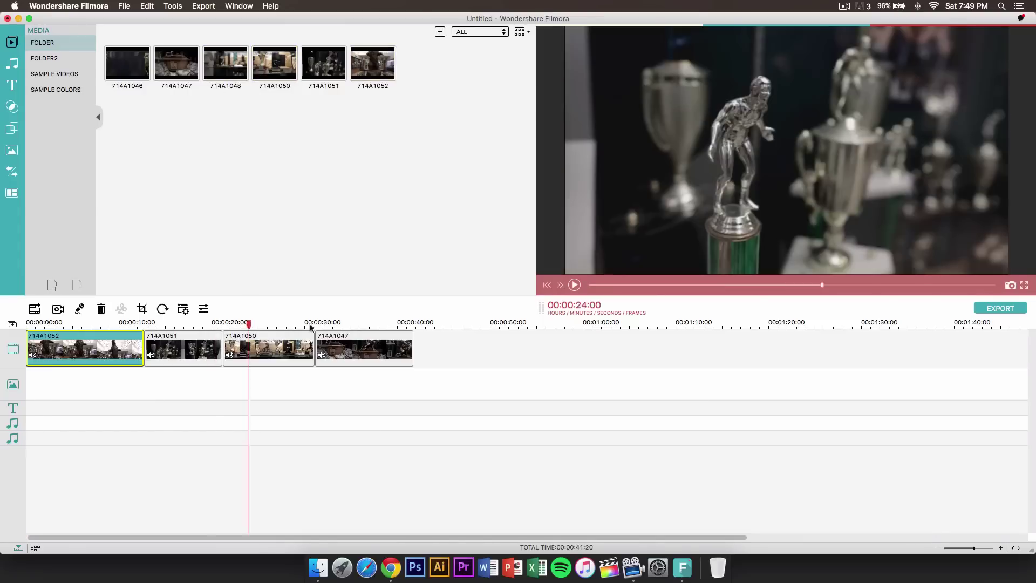
{"action": "left_click_drag", "start_coordinate": [310, 326], "coordinate": [172, 327]}
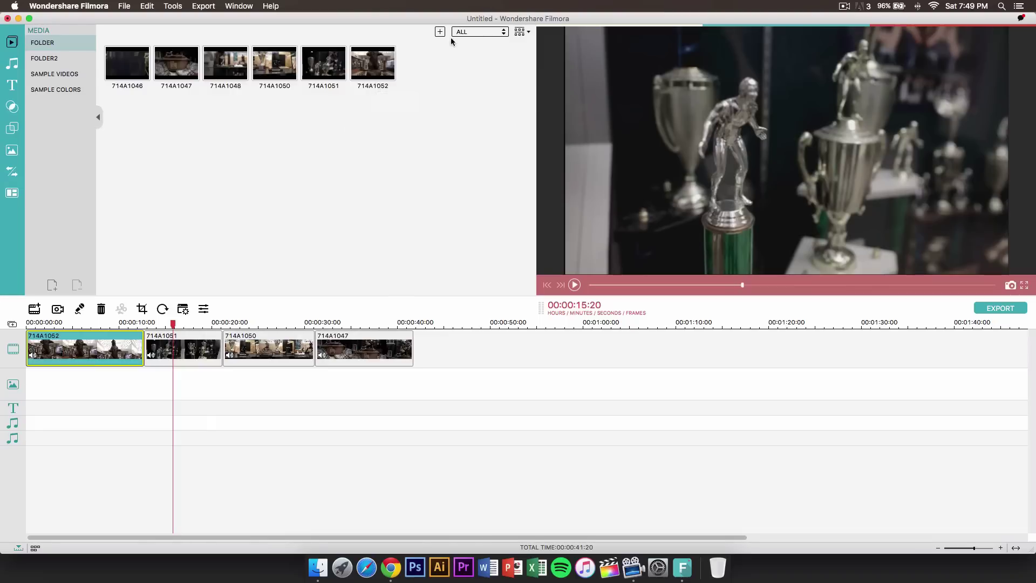
Check the media type filter and sort options, keeping all media sorted by name ascending.
{"action": "left_click", "coordinate": [494, 34]}
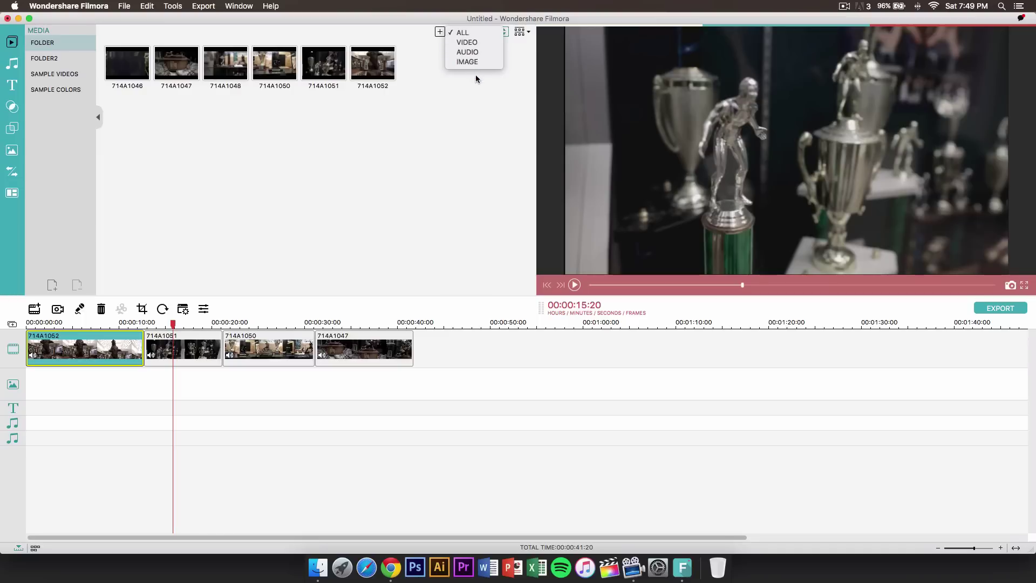
{"action": "left_click", "coordinate": [501, 33]}
{"action": "left_click", "coordinate": [522, 32]}
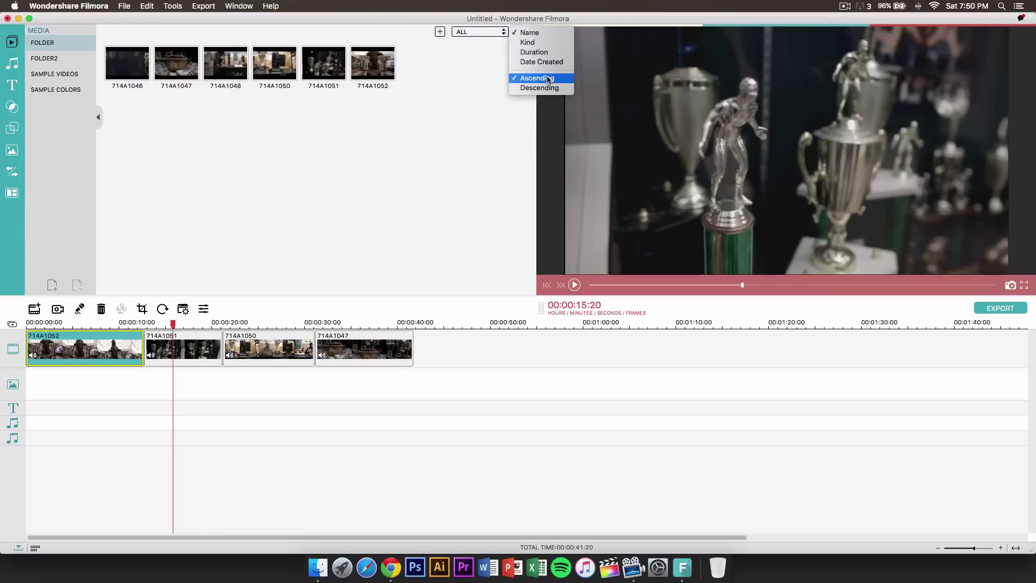
{"action": "left_click", "coordinate": [500, 106]}
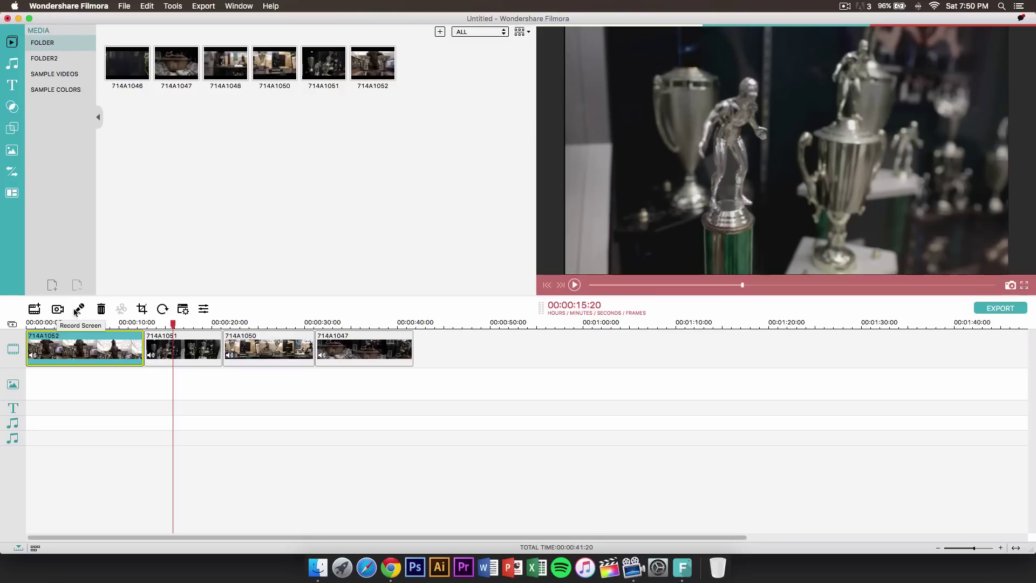
Open the Voice Over window and keep AT2020 USB as the recording source.
{"action": "key", "text": "alt+shift+r"}
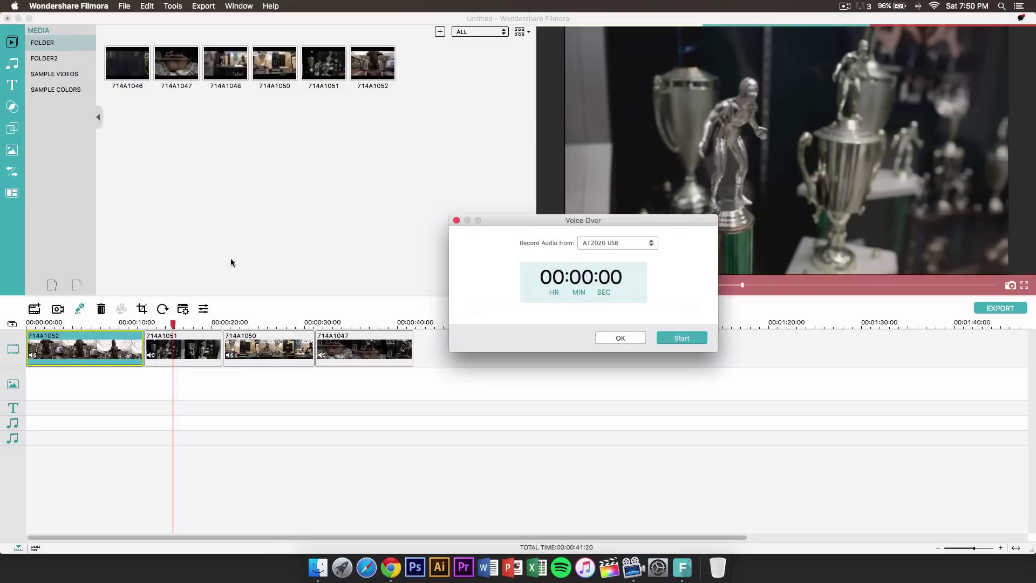
{"action": "left_click_drag", "start_coordinate": [569, 221], "coordinate": [401, 130]}
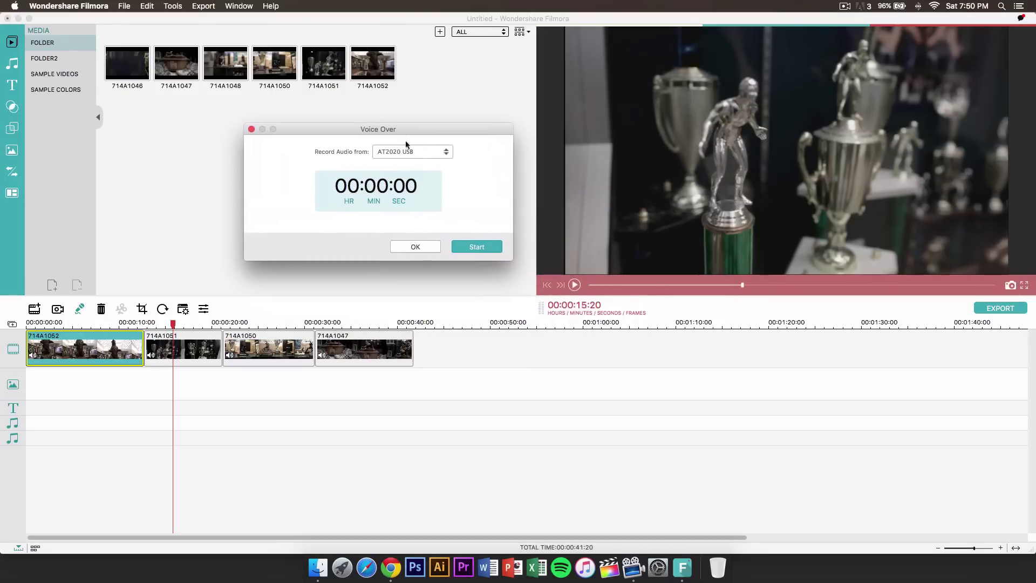
{"action": "left_click", "coordinate": [457, 156]}
{"action": "left_click", "coordinate": [451, 154]}
{"action": "left_click", "coordinate": [454, 155]}
Close the Voice Over window without recording, then select clips 714A1051 and 714A1052.
{"action": "left_click_drag", "start_coordinate": [425, 125], "coordinate": [422, 115]}
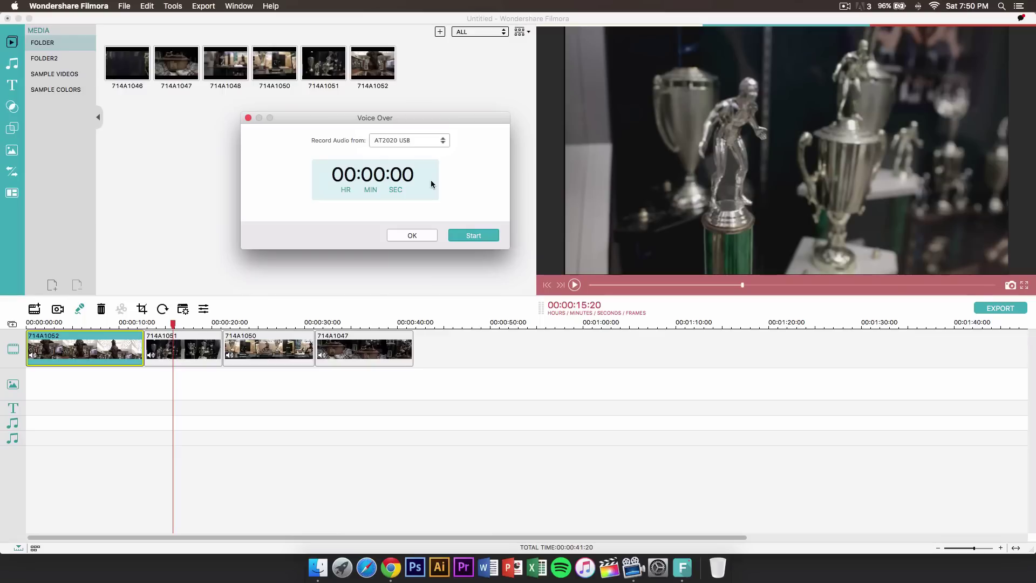
{"action": "left_click", "coordinate": [412, 235]}
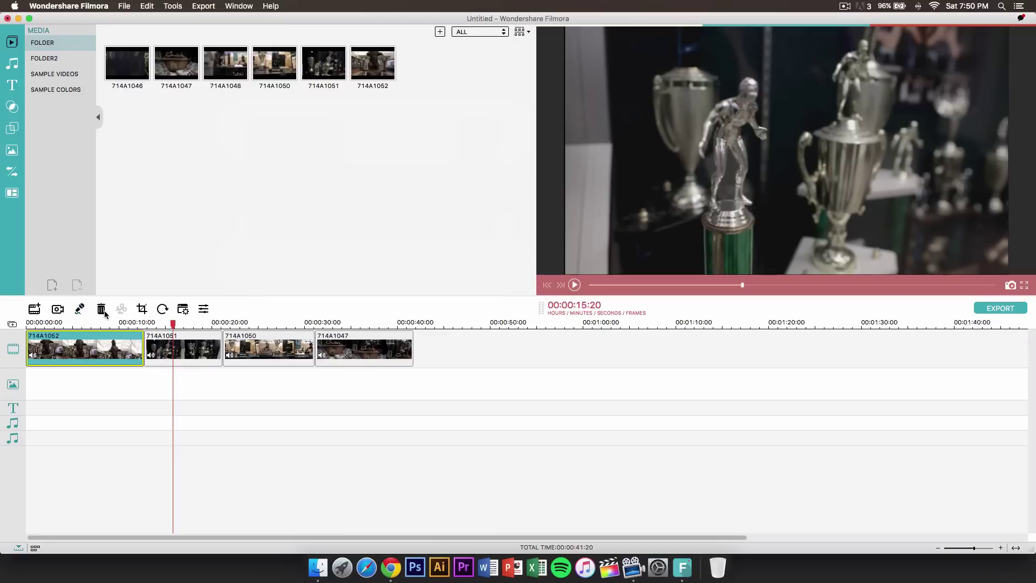
{"action": "left_click", "coordinate": [181, 341]}
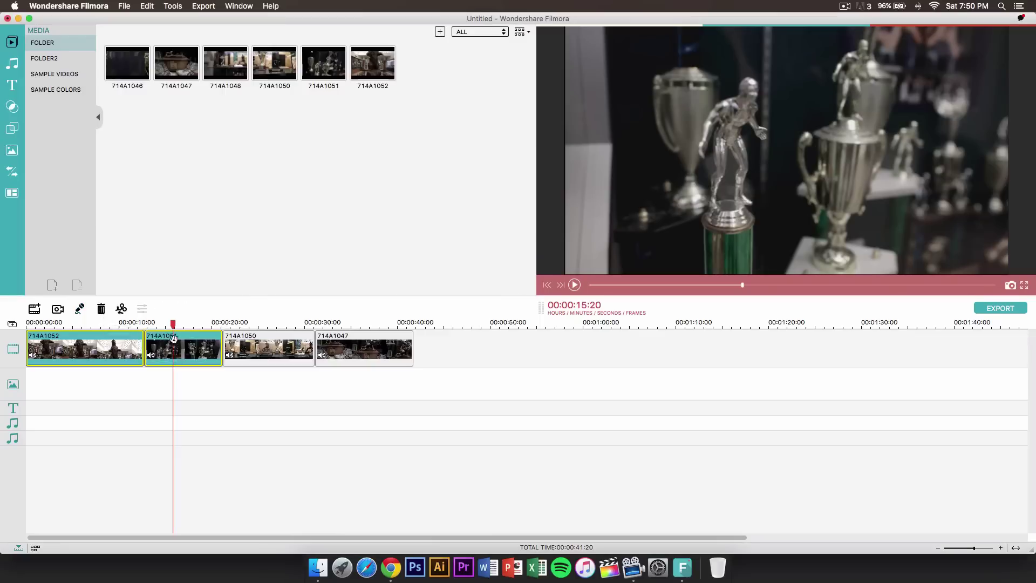
{"action": "left_click", "coordinate": [111, 346]}
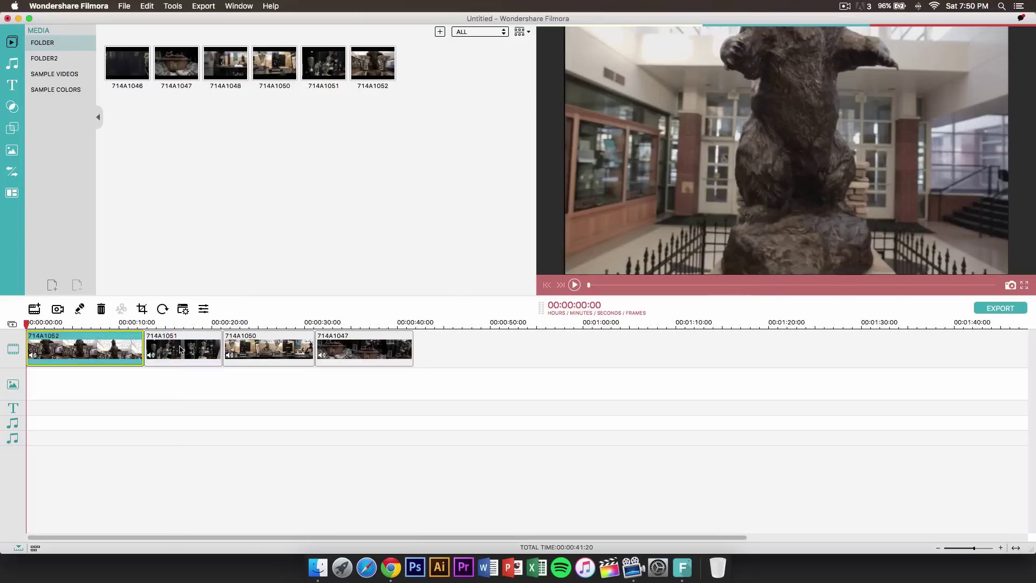
{"action": "left_click", "coordinate": [182, 348]}
{"action": "left_click", "coordinate": [141, 309]}
{"action": "left_click_drag", "start_coordinate": [413, 73], "coordinate": [486, 60]}
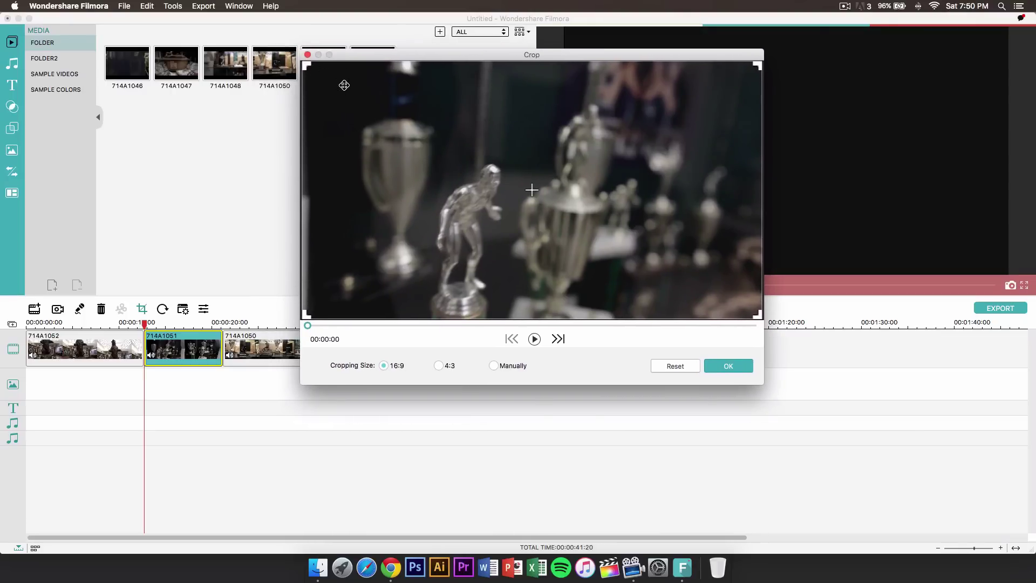
{"action": "left_click_drag", "start_coordinate": [759, 316], "coordinate": [676, 294]}
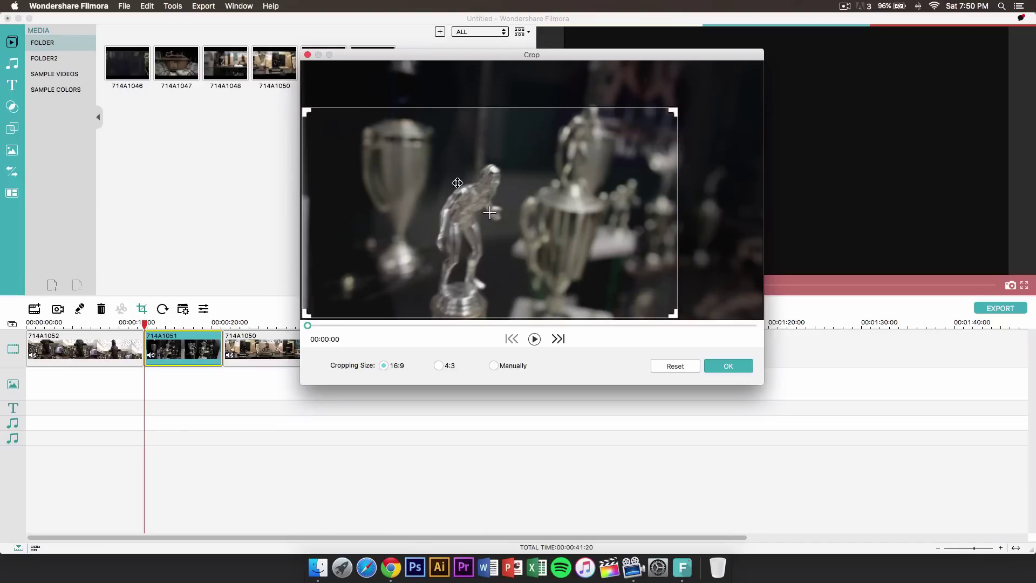
{"action": "left_click_drag", "start_coordinate": [674, 110], "coordinate": [780, 51]}
{"action": "left_click", "coordinate": [534, 338]}
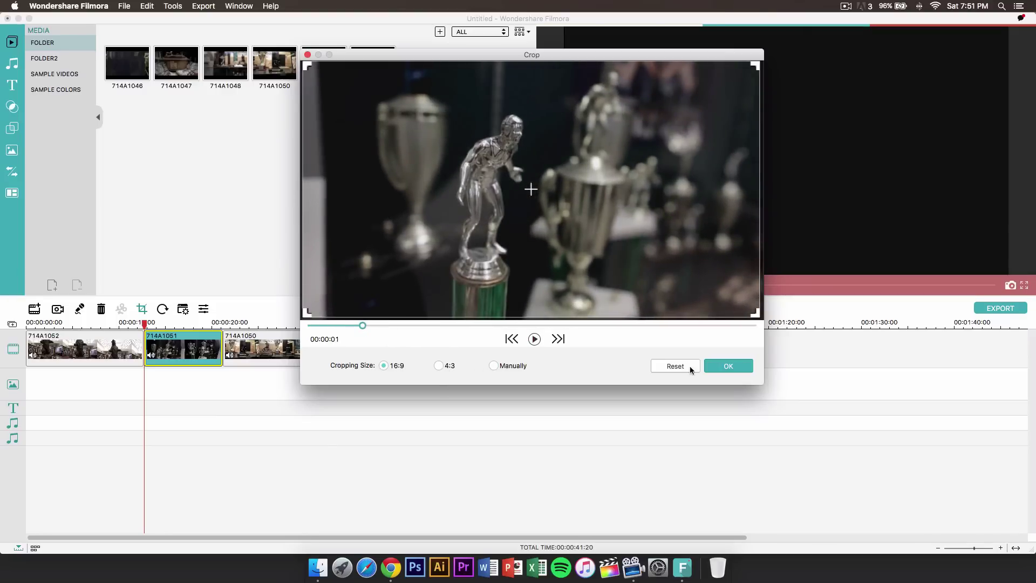
{"action": "left_click", "coordinate": [728, 365]}
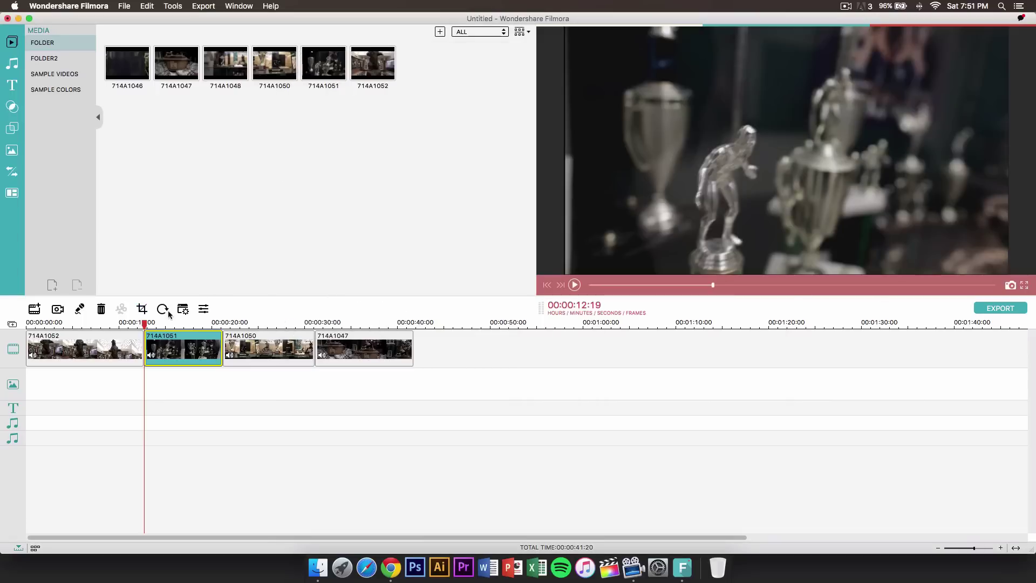
Test rotate and flip on 714A1051, then set Brightness −13, Contrast 7 and Auto denoise and enhance.
{"action": "left_click", "coordinate": [162, 309]}
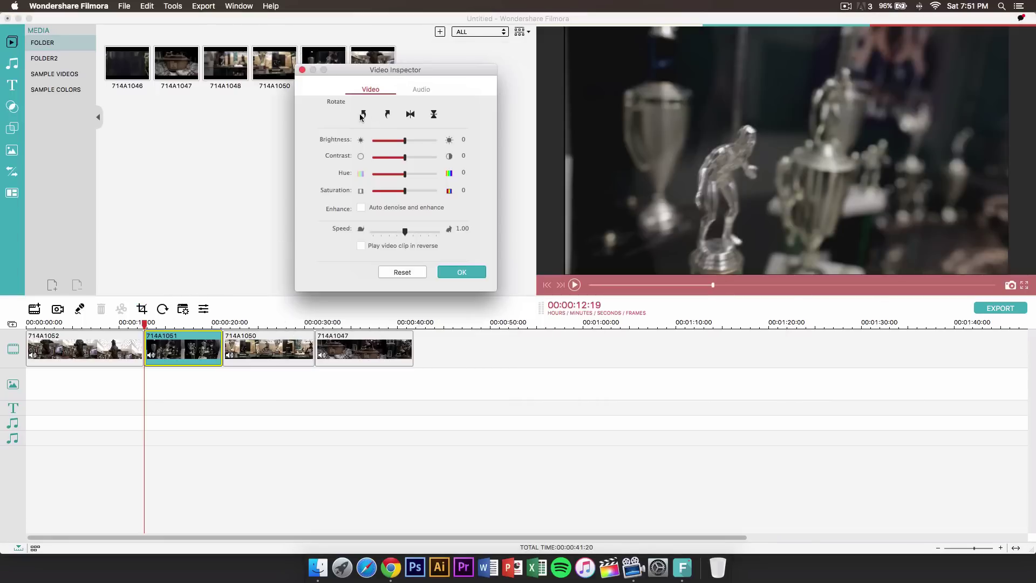
{"action": "left_click", "coordinate": [387, 115]}
{"action": "left_click", "coordinate": [386, 114]}
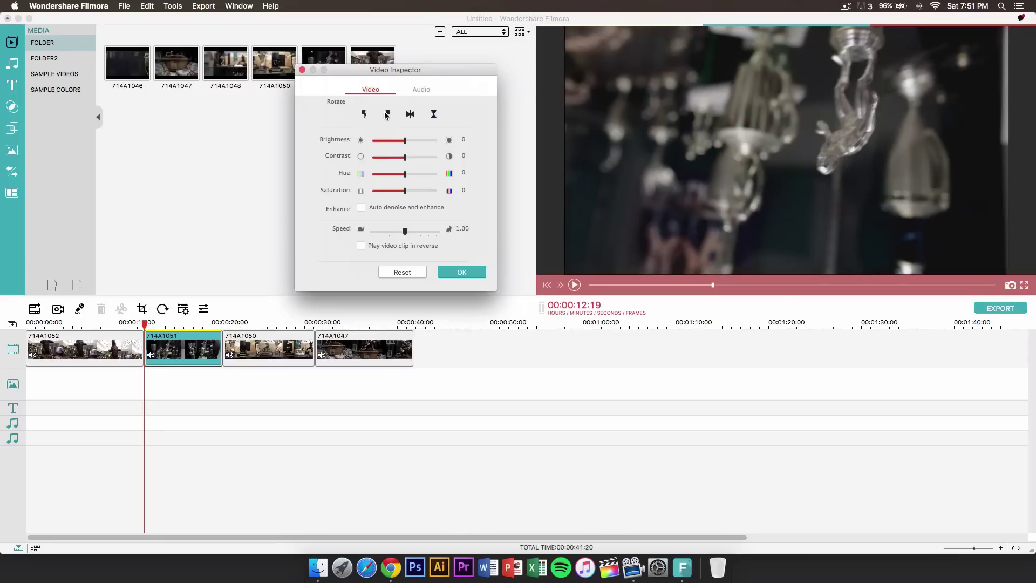
{"action": "left_click", "coordinate": [386, 114]}
{"action": "left_click", "coordinate": [387, 115]}
{"action": "left_click", "coordinate": [409, 115]}
{"action": "left_click", "coordinate": [409, 114]}
{"action": "left_click", "coordinate": [433, 114]}
{"action": "left_click", "coordinate": [432, 115]}
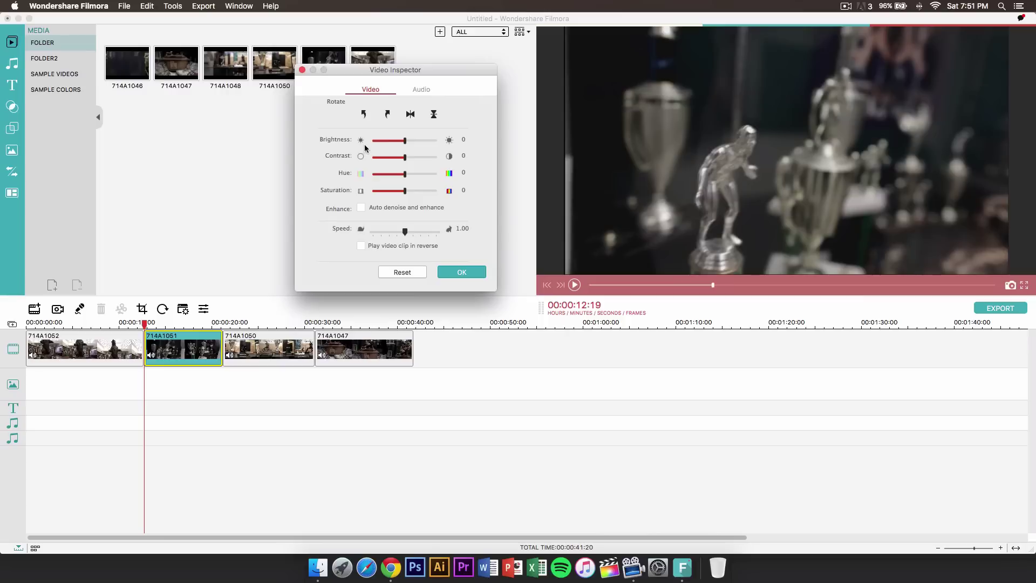
{"action": "mouse_move", "coordinate": [406, 142]}
{"action": "left_mouse_down"}
{"action": "mouse_move", "coordinate": [418, 142]}
{"action": "mouse_move", "coordinate": [401, 142]}
{"action": "mouse_move", "coordinate": [407, 157]}
{"action": "left_mouse_up"}
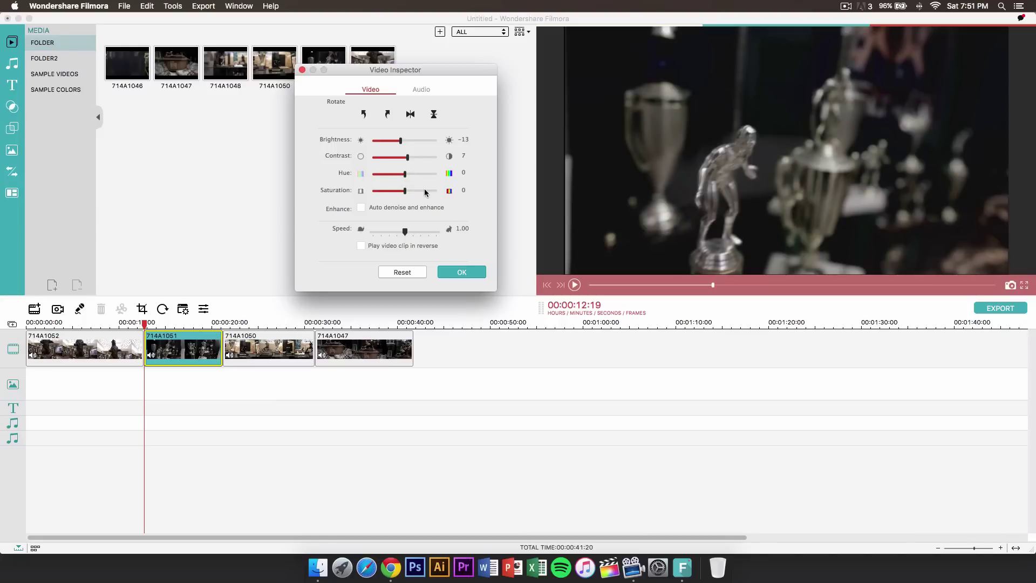
{"action": "left_click", "coordinate": [361, 208]}
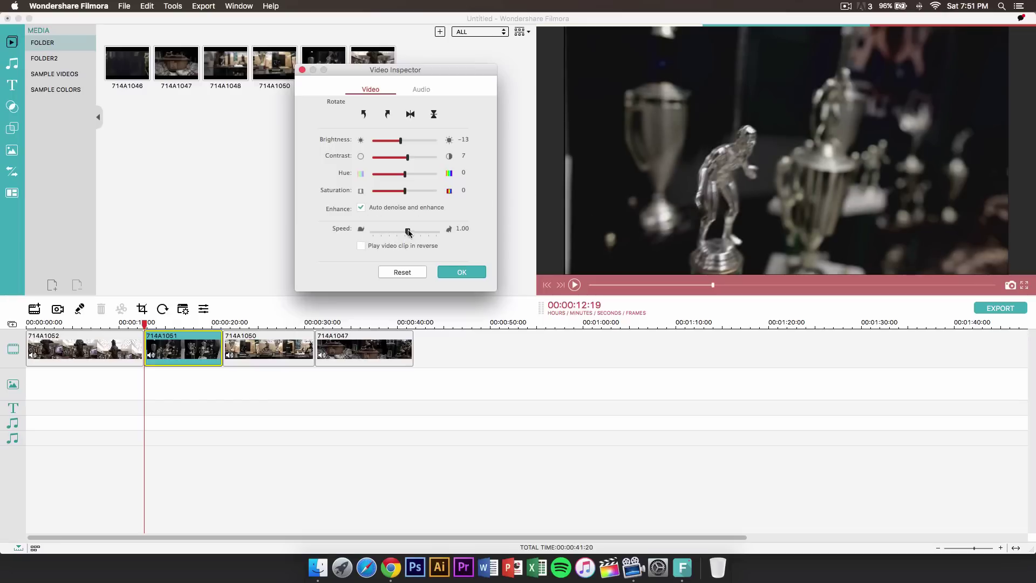
Try speeds 0.33 and 3.00, return to 1.00, and reset the video adjustments.
{"action": "left_click_drag", "start_coordinate": [408, 232], "coordinate": [409, 233]}
{"action": "left_click_drag", "start_coordinate": [406, 233], "coordinate": [382, 233]}
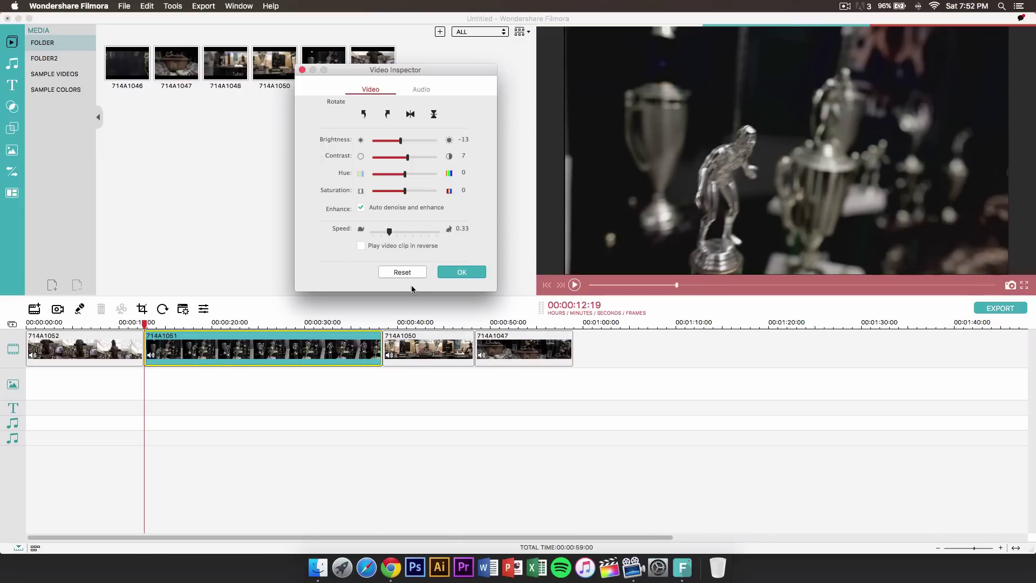
{"action": "left_click", "coordinate": [421, 232]}
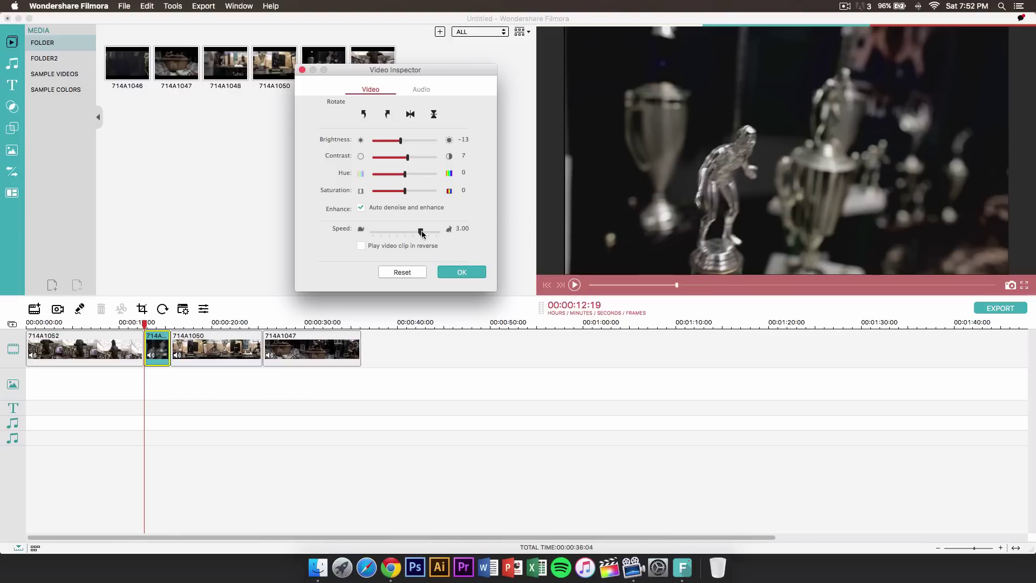
{"action": "left_click_drag", "start_coordinate": [420, 232], "coordinate": [404, 232]}
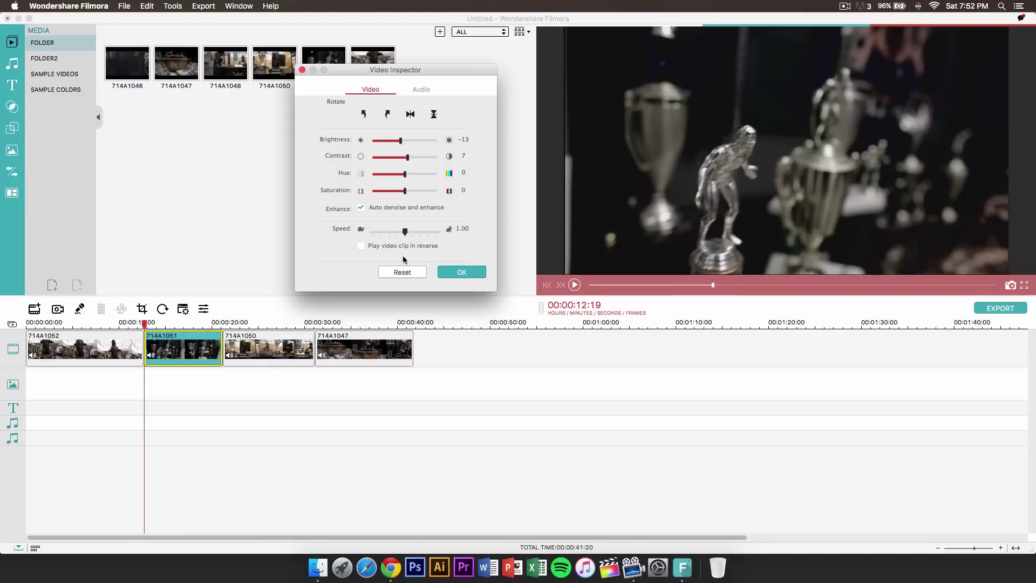
{"action": "left_click", "coordinate": [408, 272]}
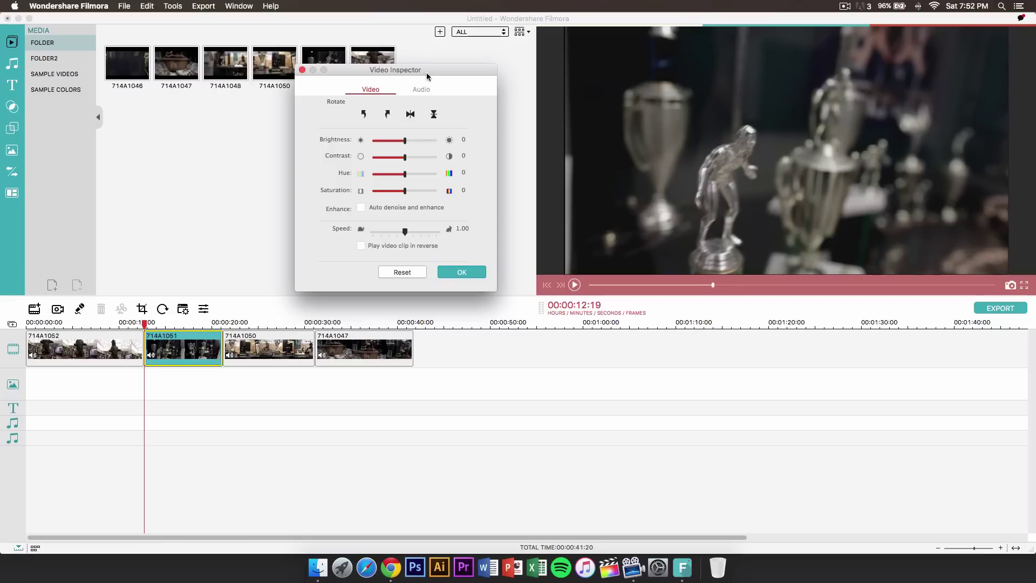
Try a 1.0s audio fade-in and a fade-out, reset both to 0.0s, and close.
{"action": "left_click", "coordinate": [427, 90]}
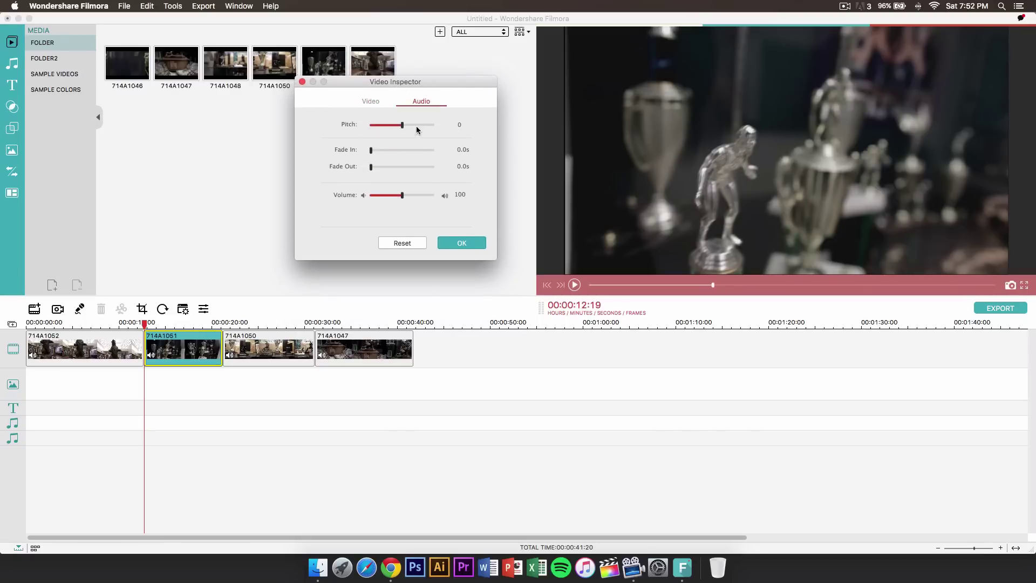
{"action": "left_click_drag", "start_coordinate": [382, 150], "coordinate": [384, 149]}
{"action": "left_click", "coordinate": [374, 166]}
{"action": "left_click", "coordinate": [403, 244]}
{"action": "left_click", "coordinate": [461, 244]}
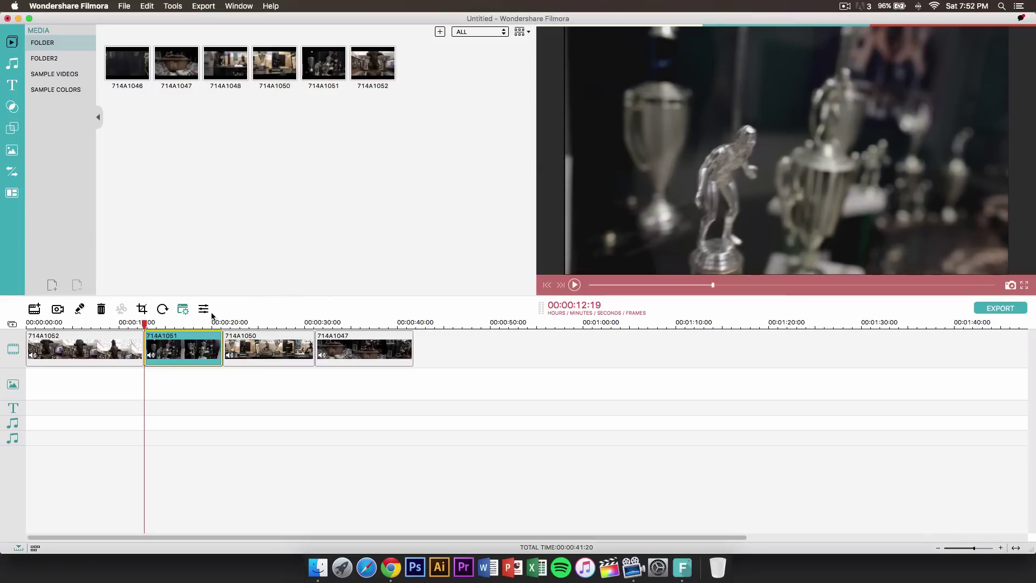
{"action": "left_click", "coordinate": [183, 308]}
Turn on Apply Mosaic in Power Tool and add a mosaic box to clip 714A1051.
{"action": "left_click_drag", "start_coordinate": [452, 87], "coordinate": [375, 61]}
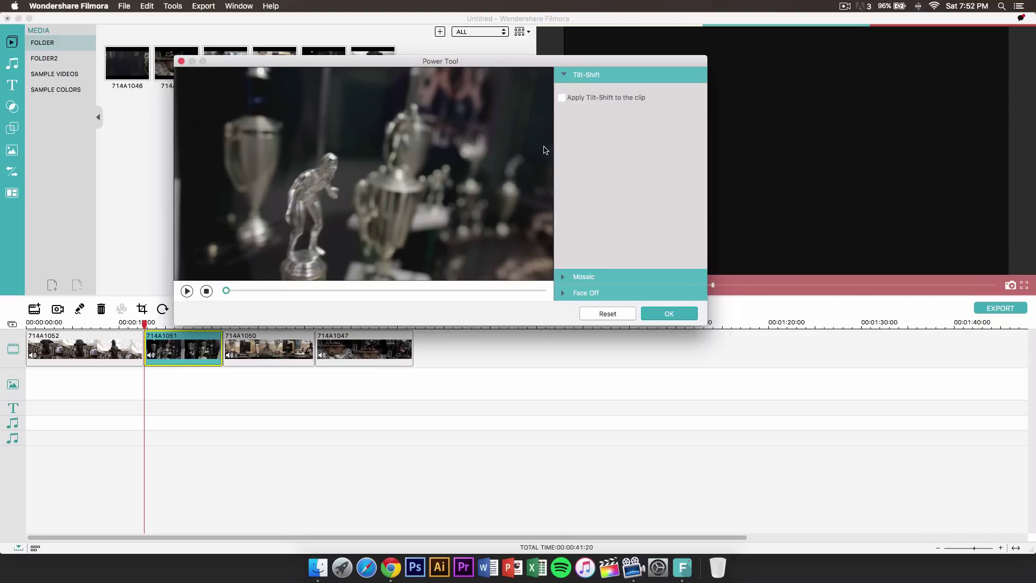
{"action": "left_click", "coordinate": [561, 276]}
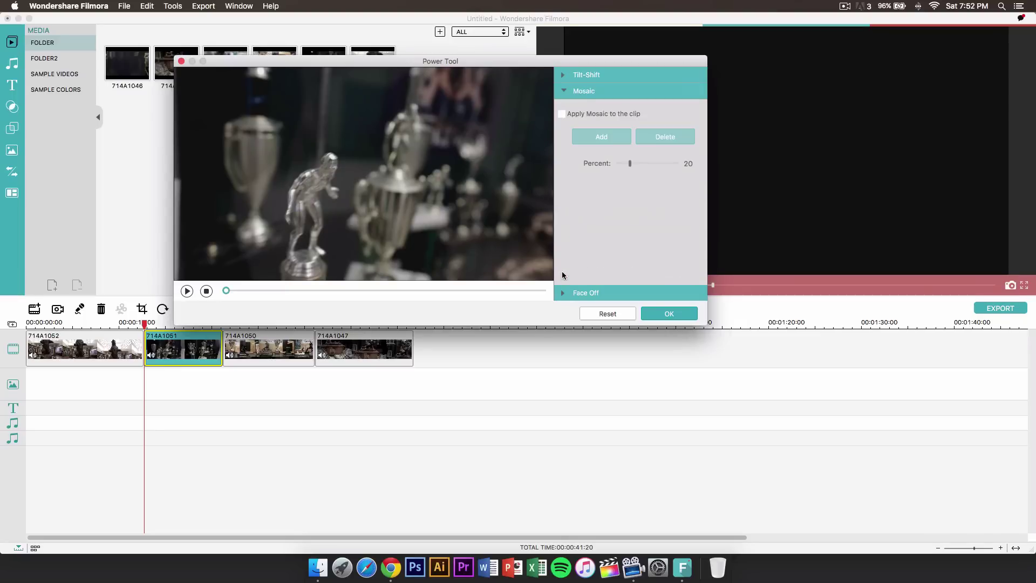
{"action": "left_click", "coordinate": [562, 113]}
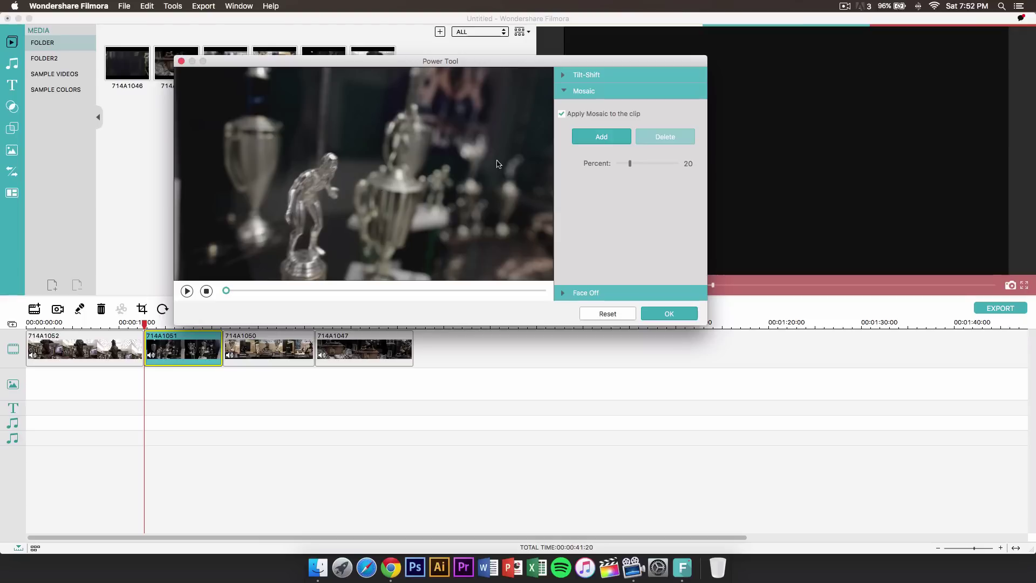
{"action": "left_click", "coordinate": [613, 137]}
Fit the mosaic box over the silver figurine's top and set pixelation to 18 percent.
{"action": "left_click_drag", "start_coordinate": [378, 180], "coordinate": [321, 180]}
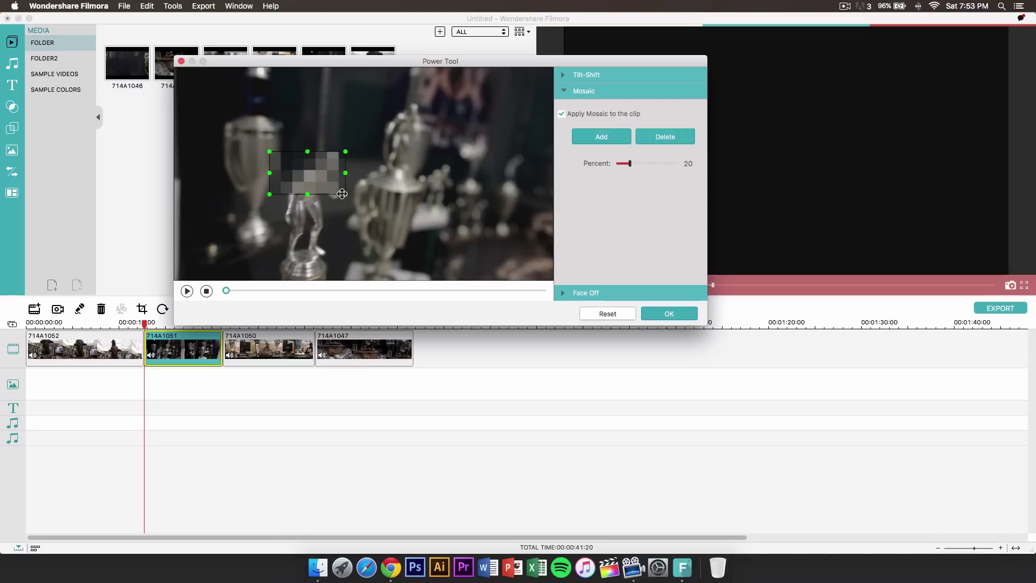
{"action": "mouse_move", "coordinate": [345, 196]}
{"action": "left_mouse_down"}
{"action": "mouse_move", "coordinate": [342, 208]}
{"action": "mouse_move", "coordinate": [333, 182]}
{"action": "left_mouse_up"}
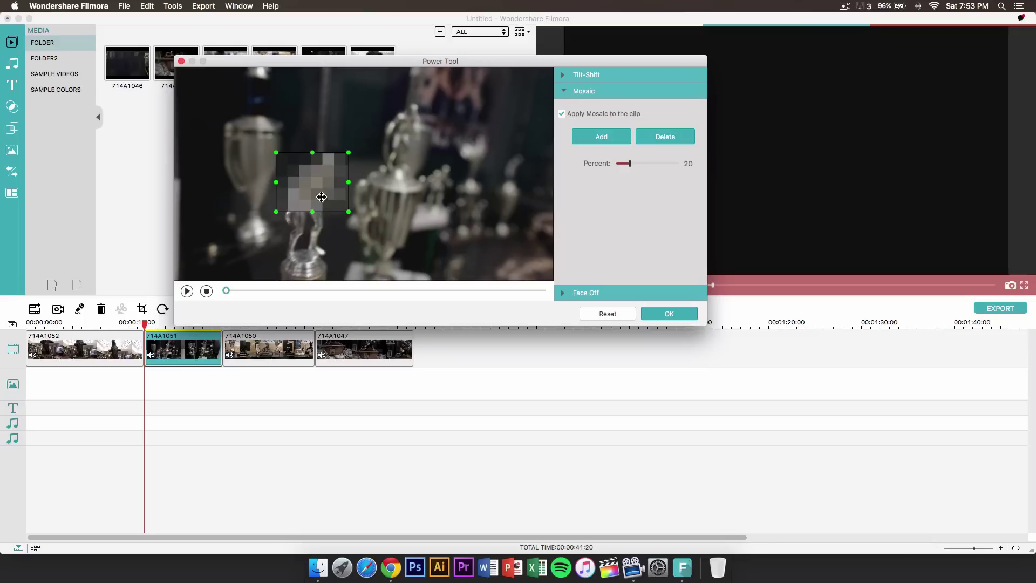
{"action": "left_click_drag", "start_coordinate": [320, 185], "coordinate": [322, 178]}
{"action": "mouse_move", "coordinate": [629, 167]}
{"action": "left_mouse_down"}
{"action": "mouse_move", "coordinate": [619, 165]}
{"action": "mouse_move", "coordinate": [656, 164]}
{"action": "mouse_move", "coordinate": [618, 163]}
{"action": "mouse_move", "coordinate": [627, 164]}
{"action": "left_mouse_up"}
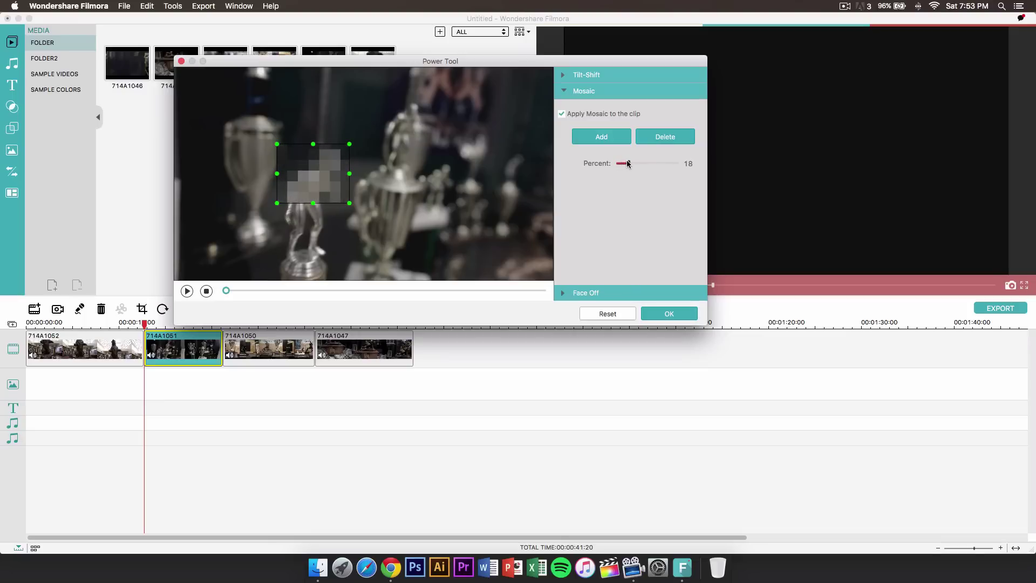
{"action": "left_click", "coordinate": [571, 294]}
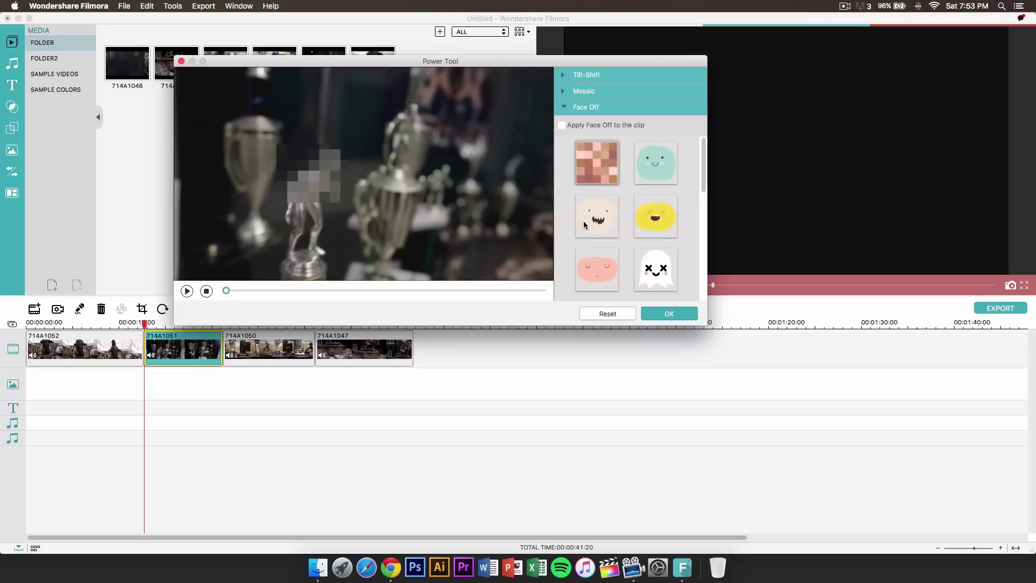
Close Power Tool and scrub the preview back to the bear statue at about 00:00:04.
{"action": "key", "text": "Escape"}
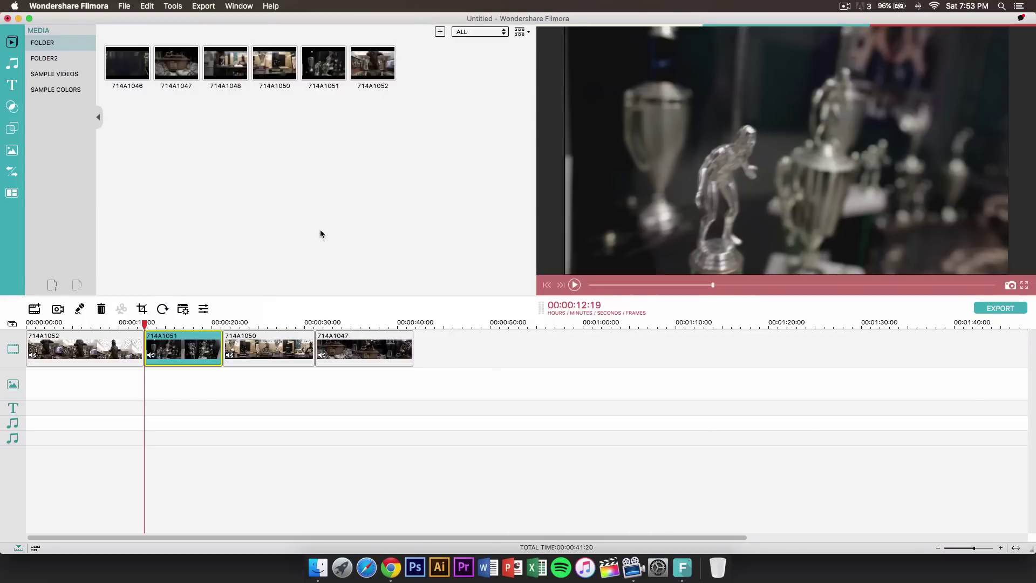
{"action": "scroll", "coordinate": [516, 324], "scroll_direction": "down", "scroll_amount": 2}
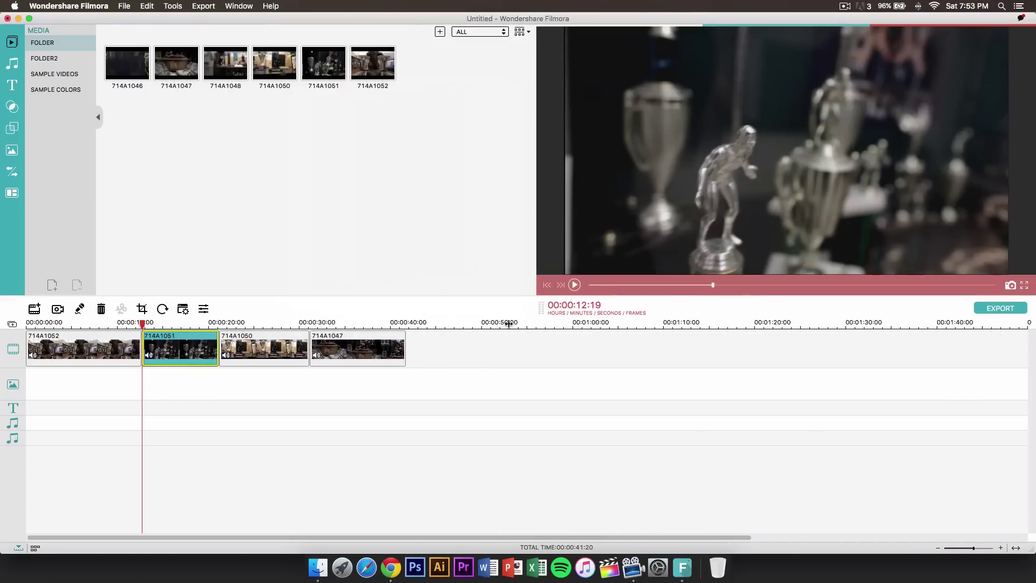
{"action": "scroll", "coordinate": [463, 326], "scroll_direction": "down", "scroll_amount": 4}
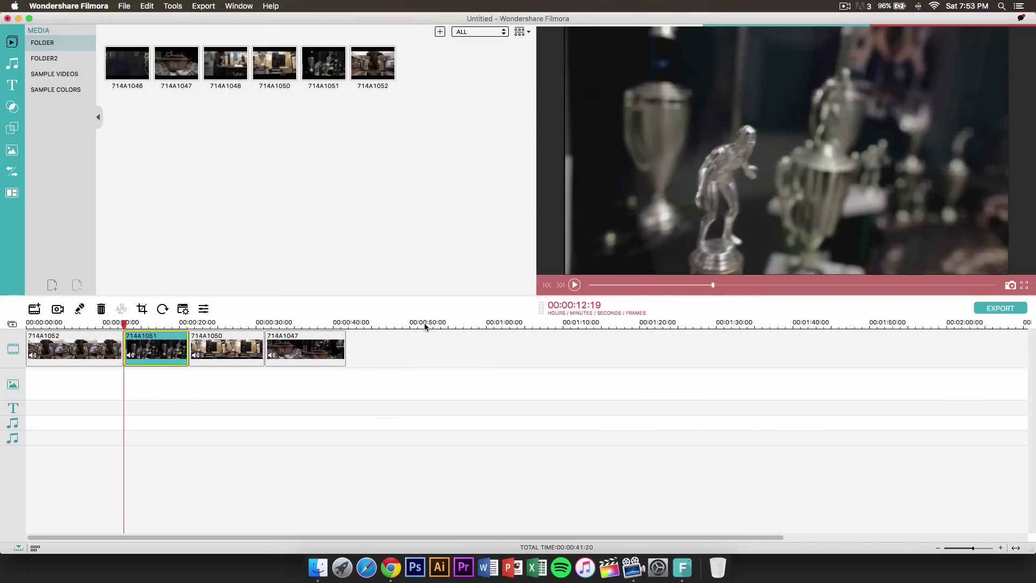
{"action": "scroll", "coordinate": [569, 319], "scroll_direction": "up", "scroll_amount": 2}
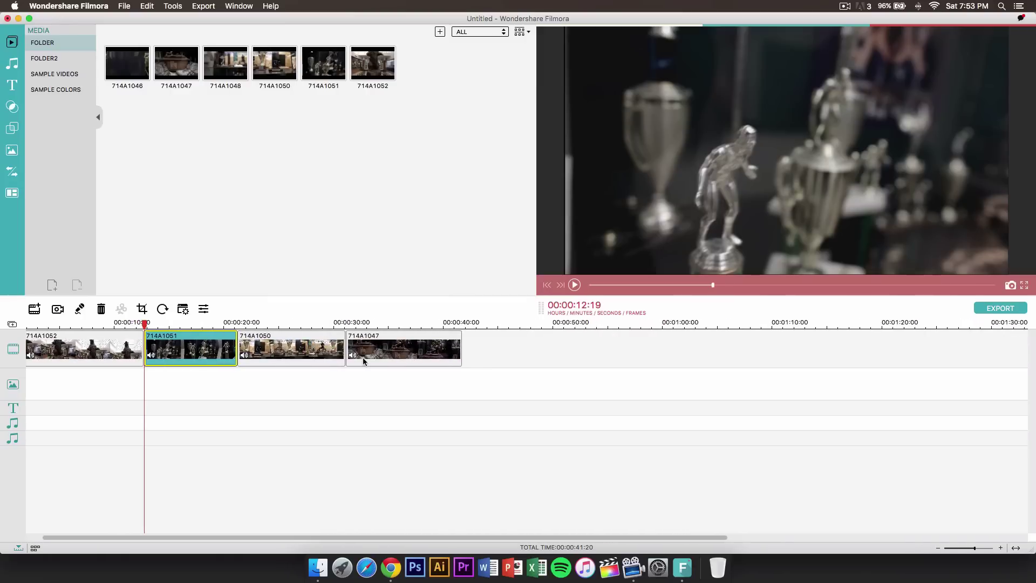
{"action": "scroll", "coordinate": [362, 357], "scroll_direction": "up", "scroll_amount": 2}
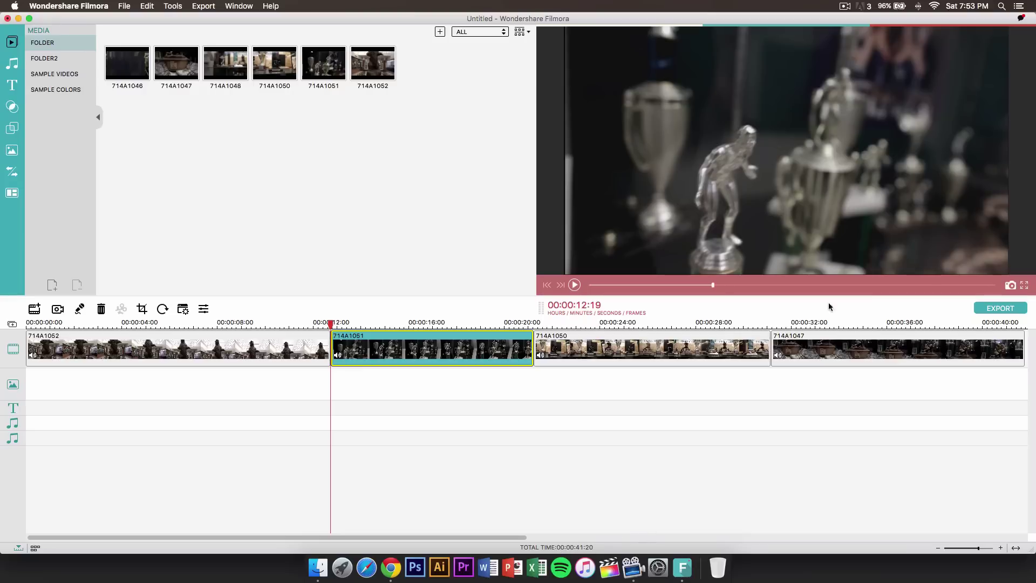
{"action": "left_click_drag", "start_coordinate": [717, 289], "coordinate": [601, 286]}
Snapshot the bear statue frame and place Snapshot 2 on the image track at about 1 s.
{"action": "left_click", "coordinate": [1010, 285]}
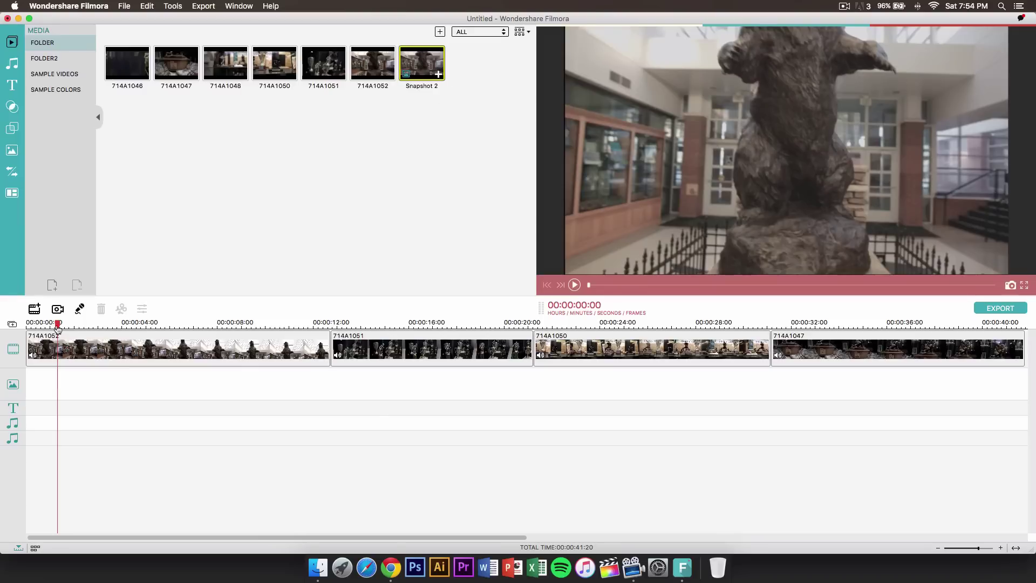
{"action": "left_click_drag", "start_coordinate": [439, 77], "coordinate": [58, 384]}
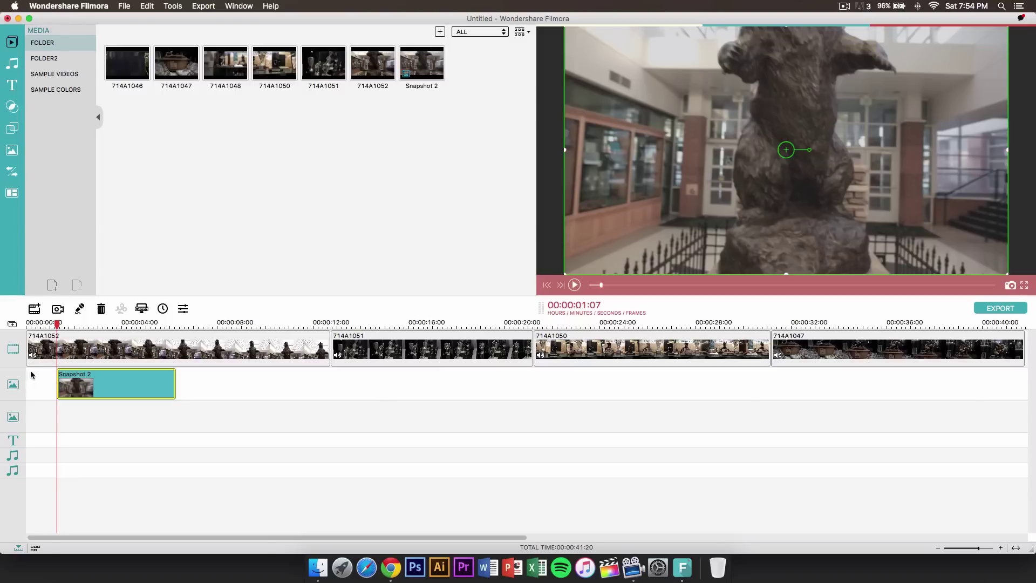
{"action": "left_click", "coordinate": [88, 356]}
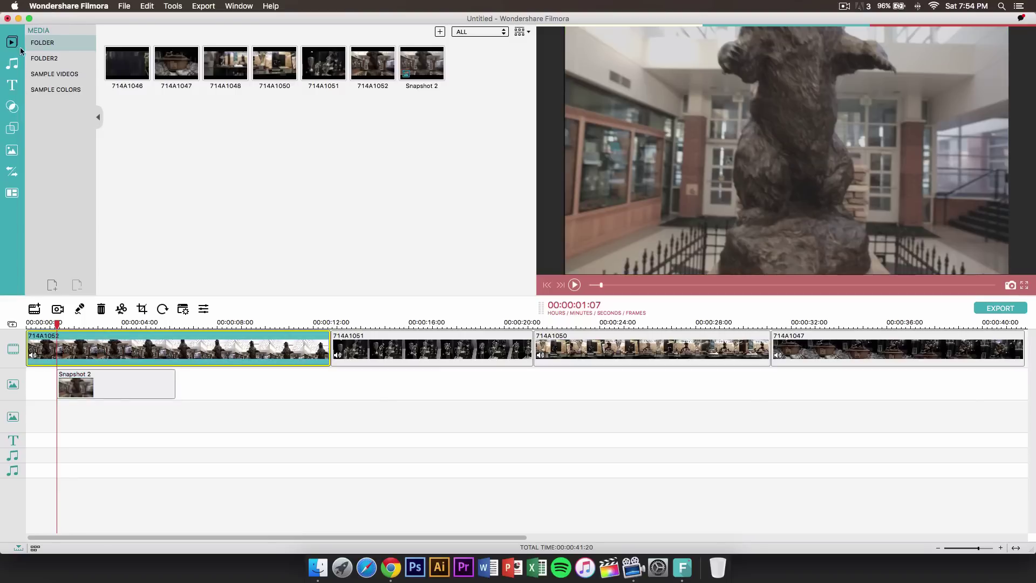
Lay Chemical help along the audio track from the start, then view the Young & Bright and Tender categories.
{"action": "left_click", "coordinate": [28, 438]}
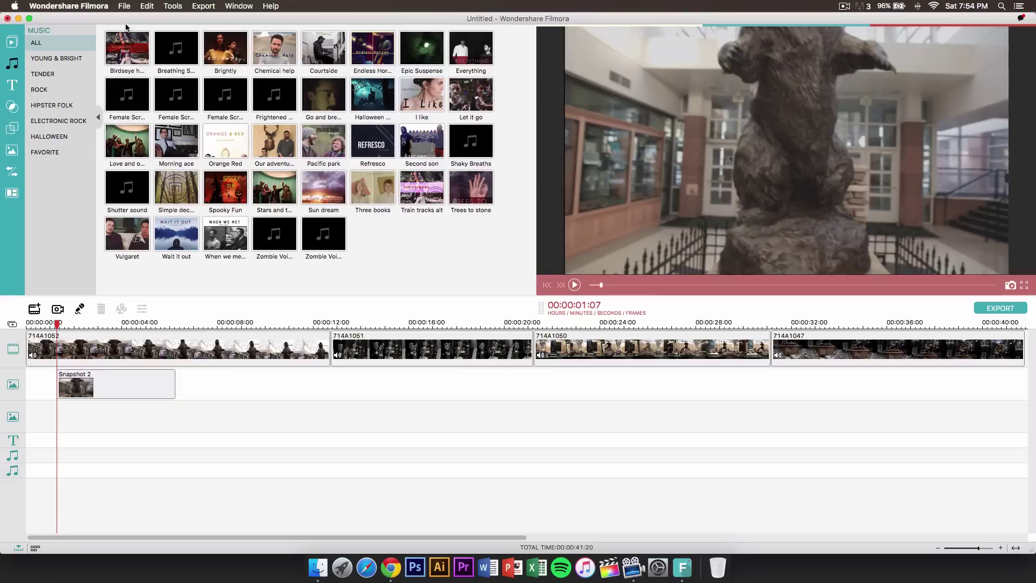
{"action": "left_click", "coordinate": [276, 50]}
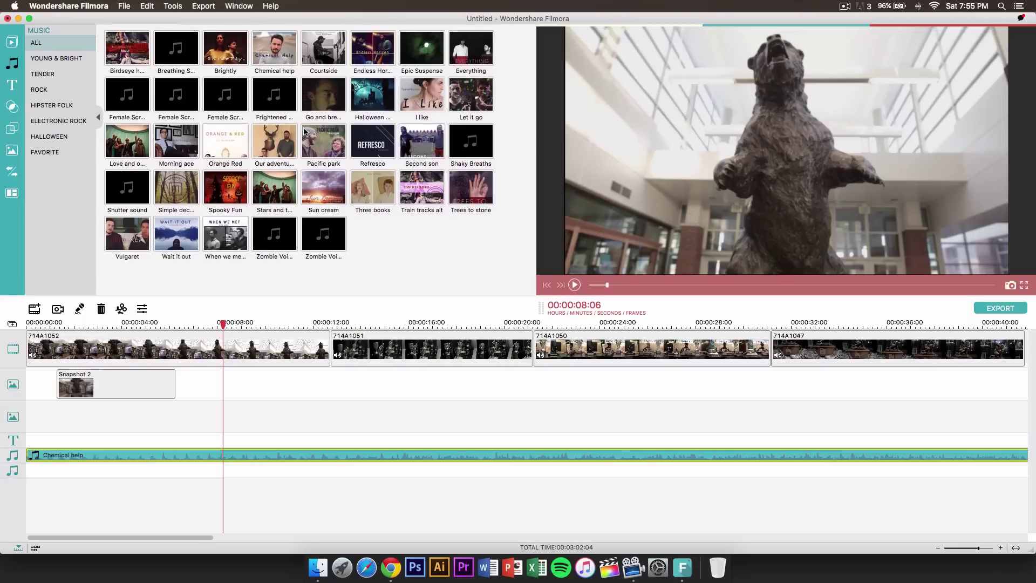
{"action": "left_click", "coordinate": [64, 58]}
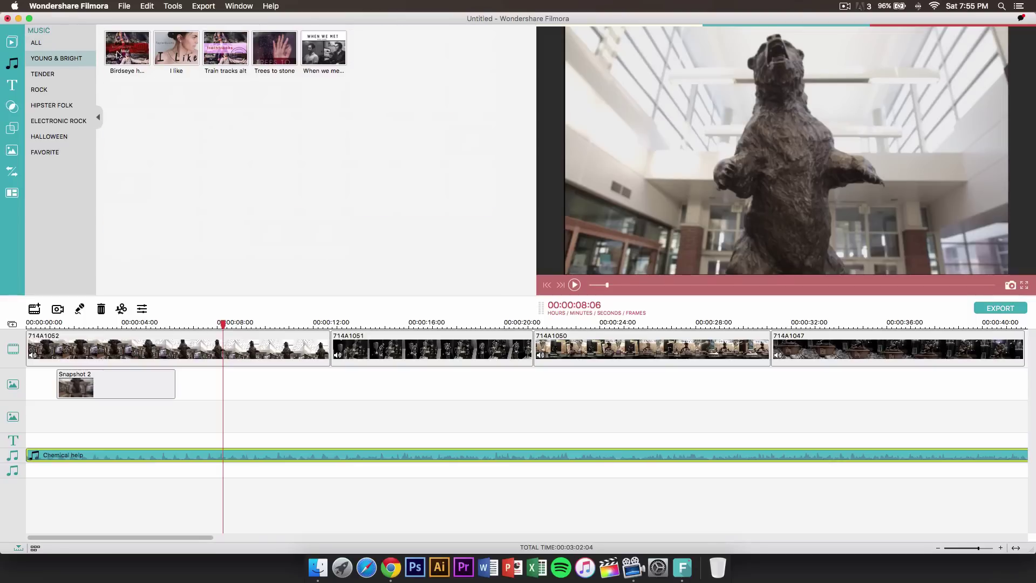
{"action": "left_click", "coordinate": [52, 76]}
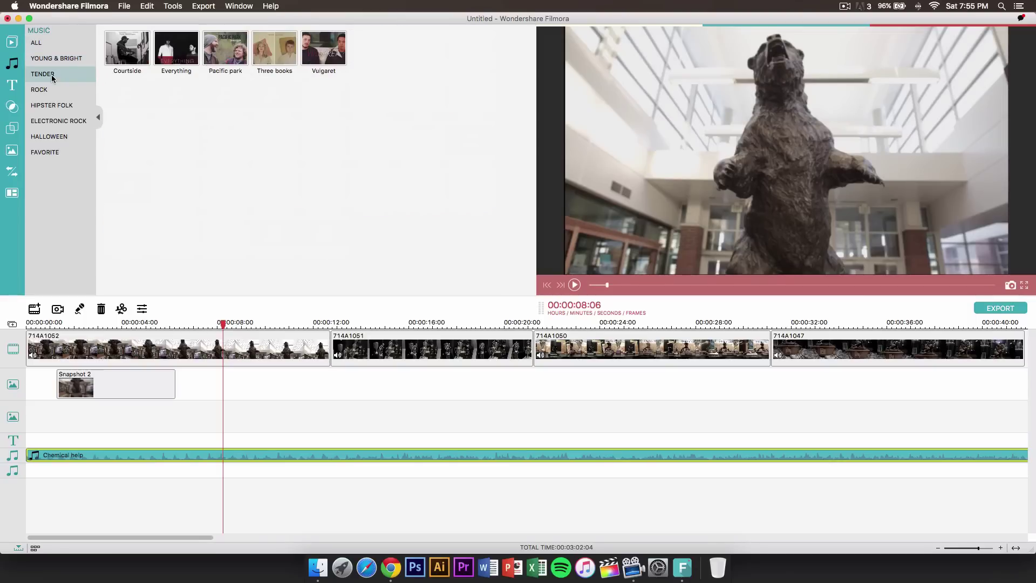
Place the Wreath Lower 3rd title on the text track at 00:00:12, where clip 714A1051 begins.
{"action": "left_click", "coordinate": [12, 85]}
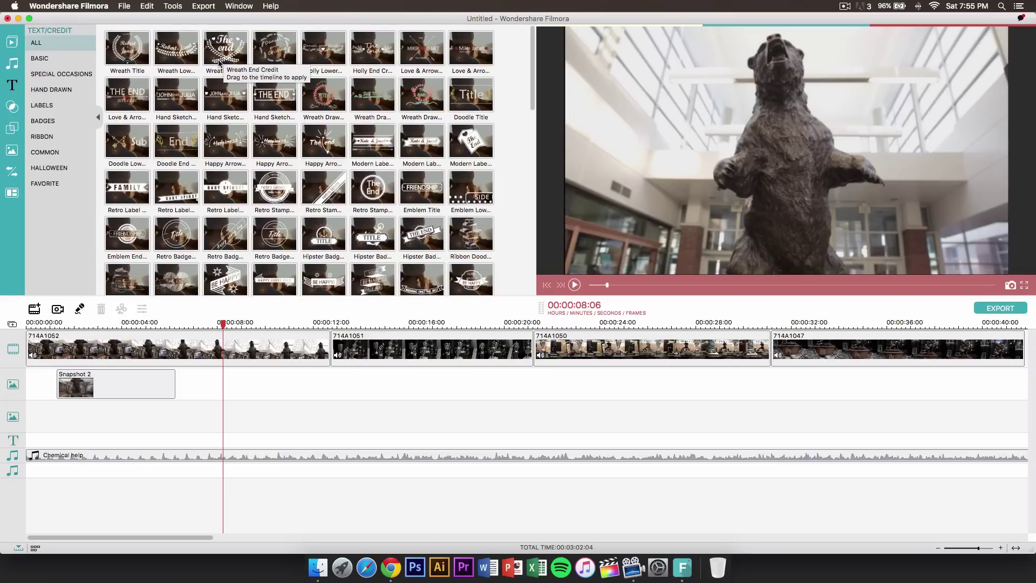
{"action": "left_click", "coordinate": [235, 54]}
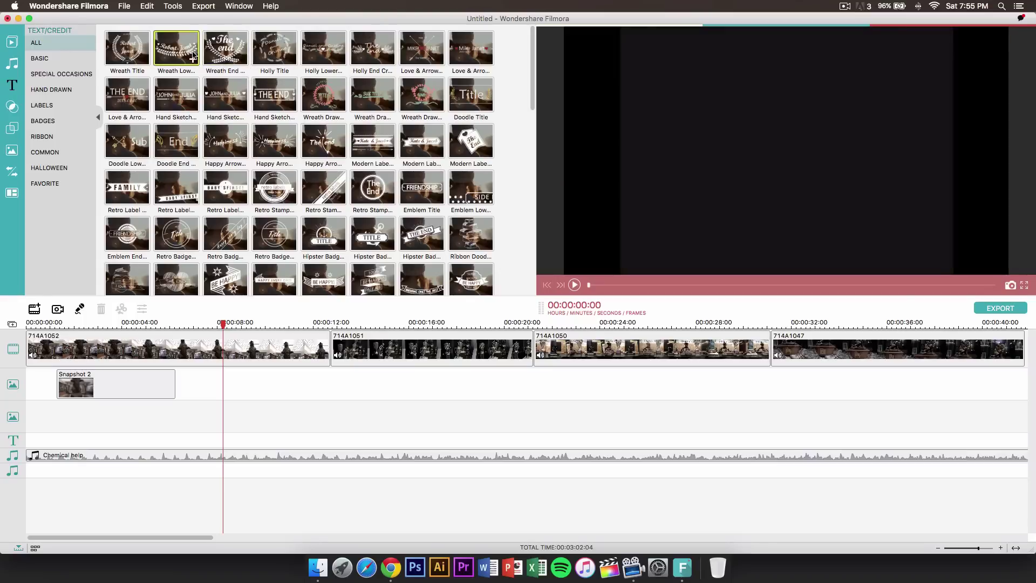
{"action": "left_click_drag", "start_coordinate": [203, 175], "coordinate": [335, 439]}
{"action": "left_click", "coordinate": [332, 324]}
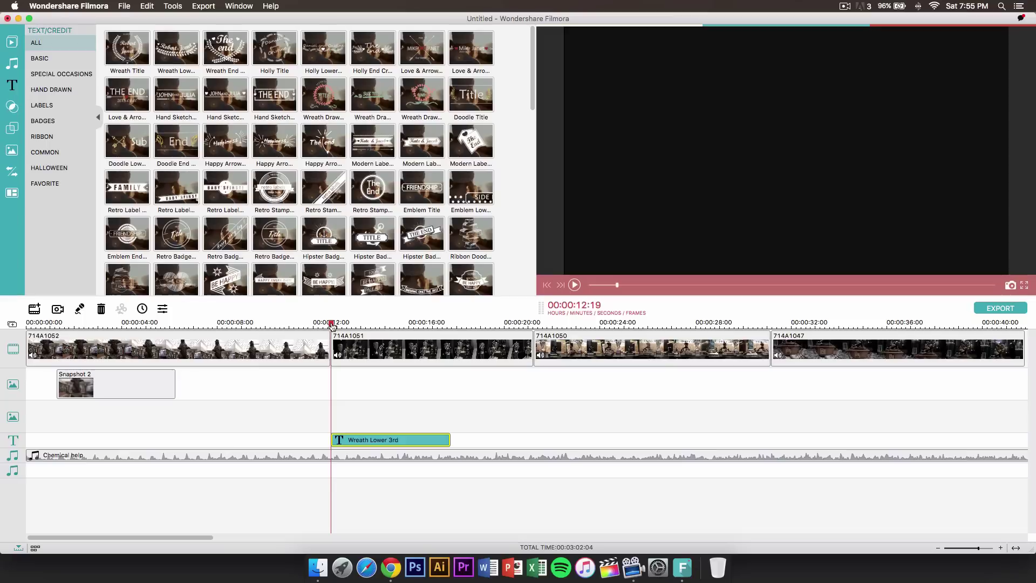
Set clip 714A1051's audio volume to 0.
{"action": "double_click", "coordinate": [340, 354]}
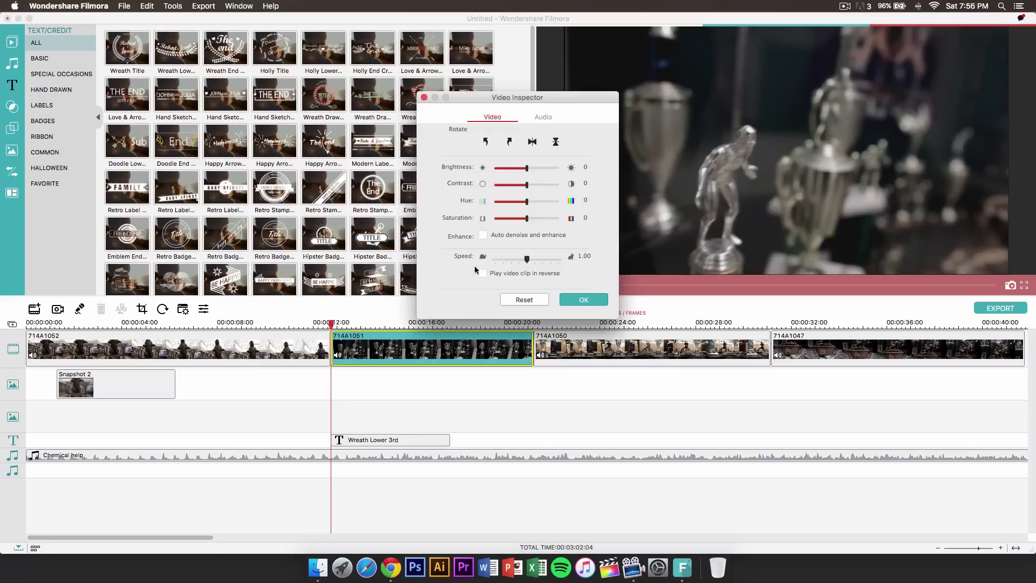
{"action": "left_click", "coordinate": [544, 117]}
{"action": "left_click_drag", "start_coordinate": [524, 211], "coordinate": [471, 218]}
{"action": "left_click", "coordinate": [582, 258]}
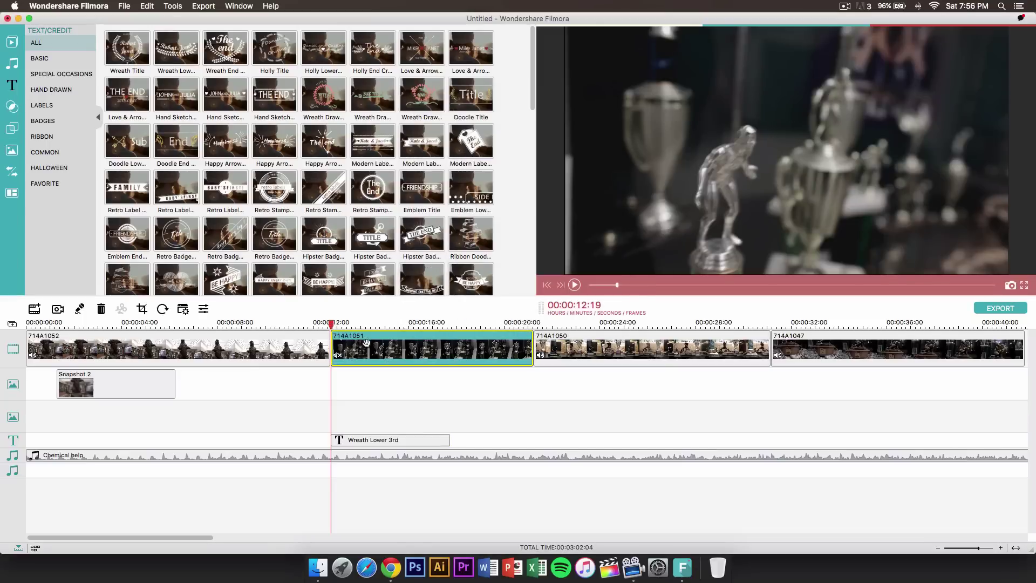
Detach 714A1051's audio onto its own audio track, leaving its settings unchanged.
{"action": "right_click", "coordinate": [367, 345]}
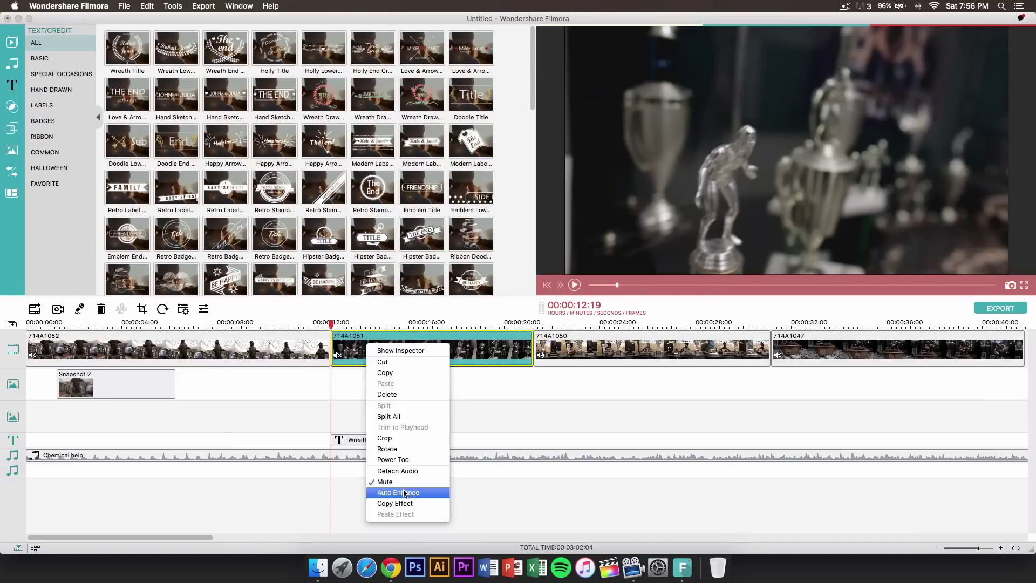
{"action": "left_click", "coordinate": [398, 471]}
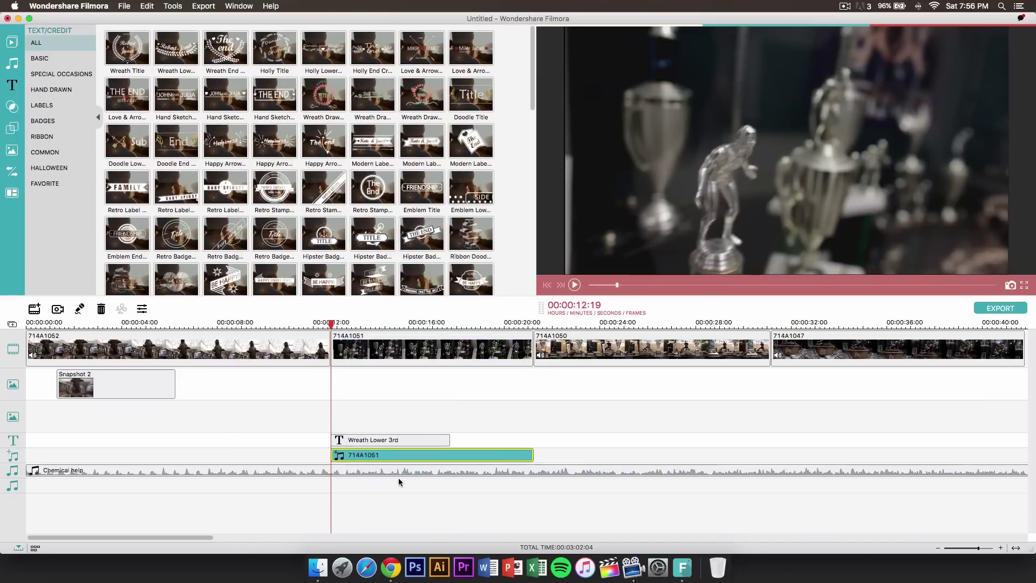
{"action": "double_click", "coordinate": [353, 455]}
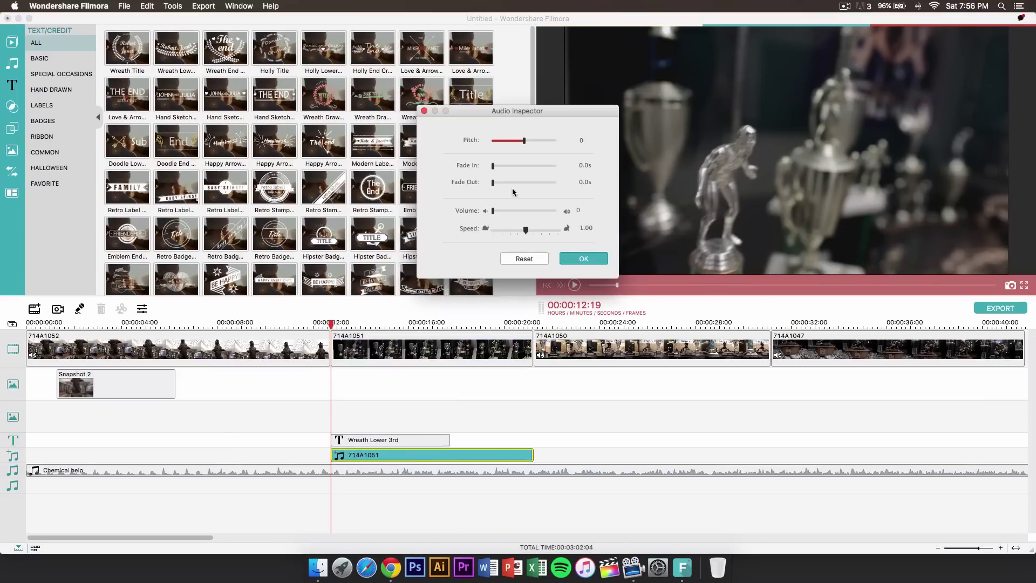
{"action": "left_click", "coordinate": [574, 260]}
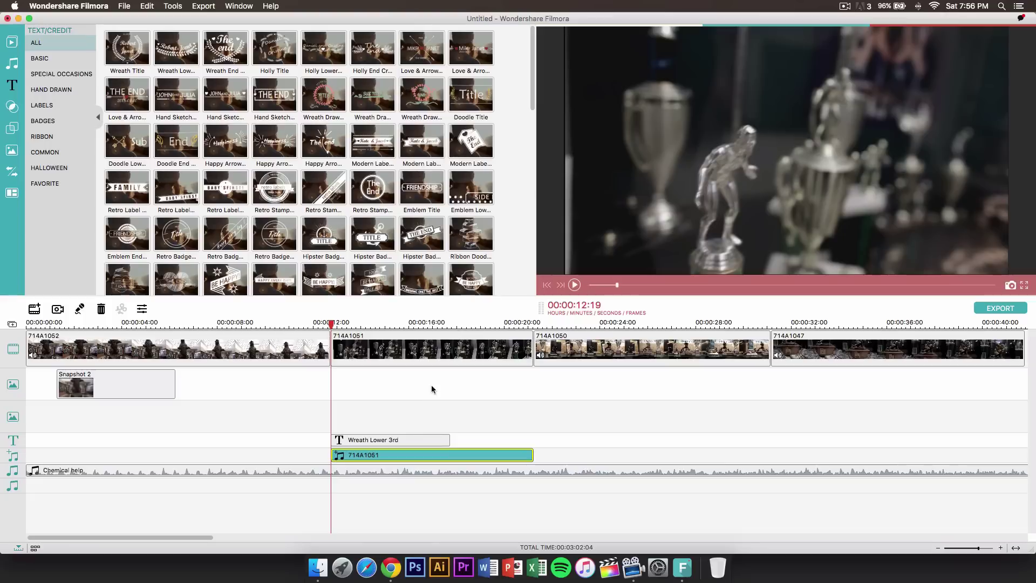
{"action": "left_click", "coordinate": [396, 359]}
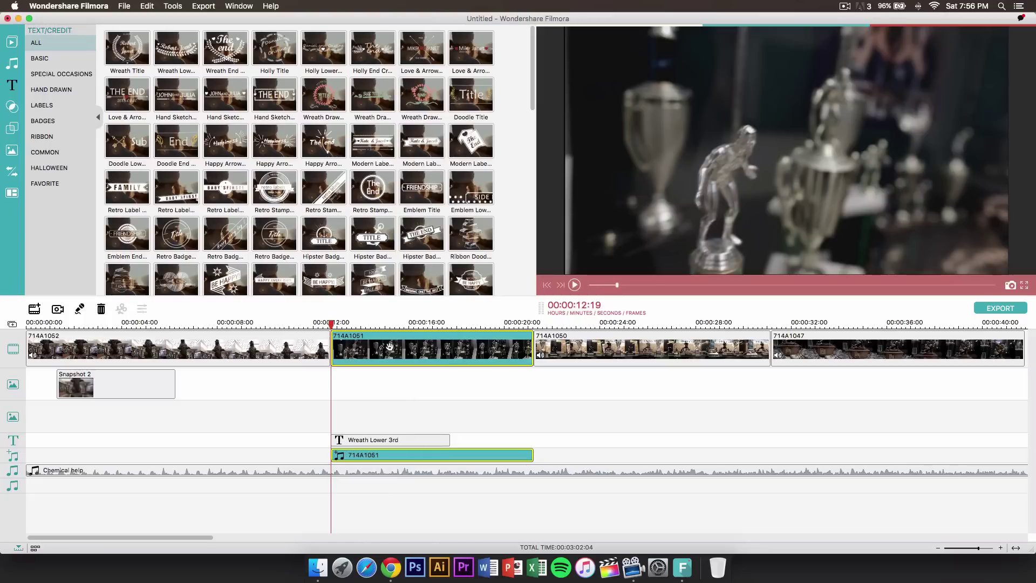
{"action": "right_click", "coordinate": [380, 342]}
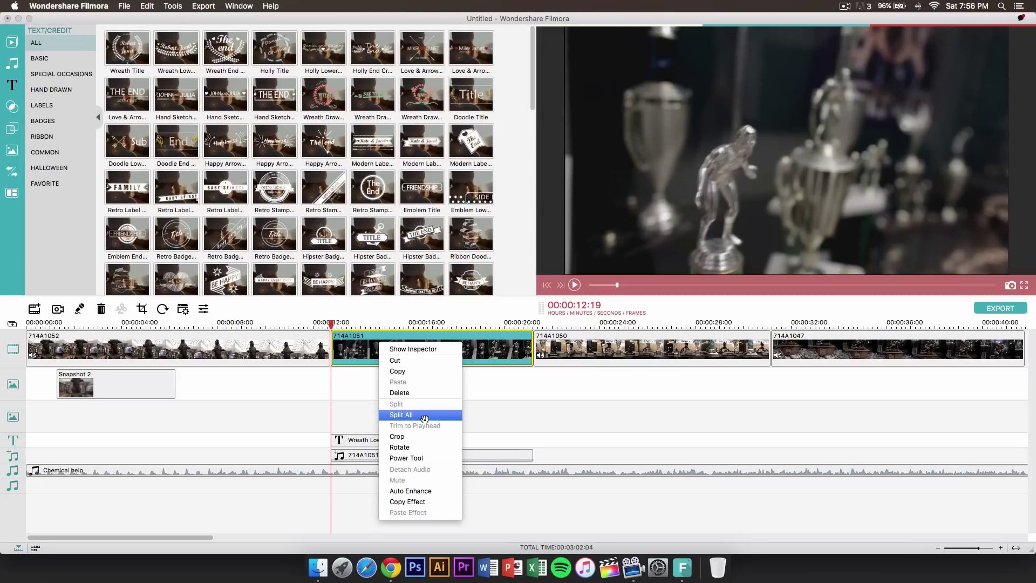
Split clip 714A1051 at the playhead at 00:00:14:00.
{"action": "left_click", "coordinate": [361, 337]}
{"action": "left_click", "coordinate": [361, 324]}
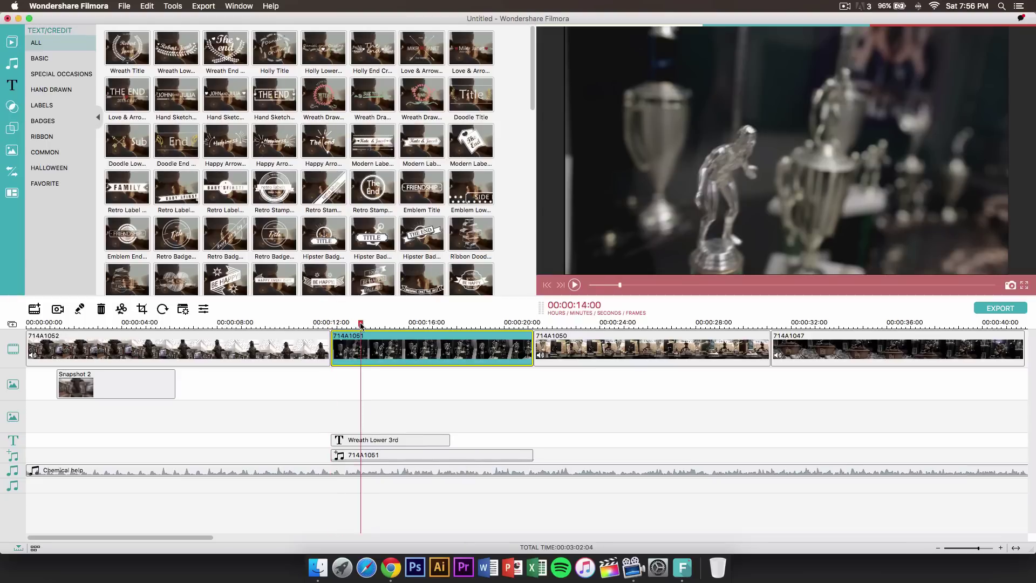
{"action": "right_click", "coordinate": [412, 342]}
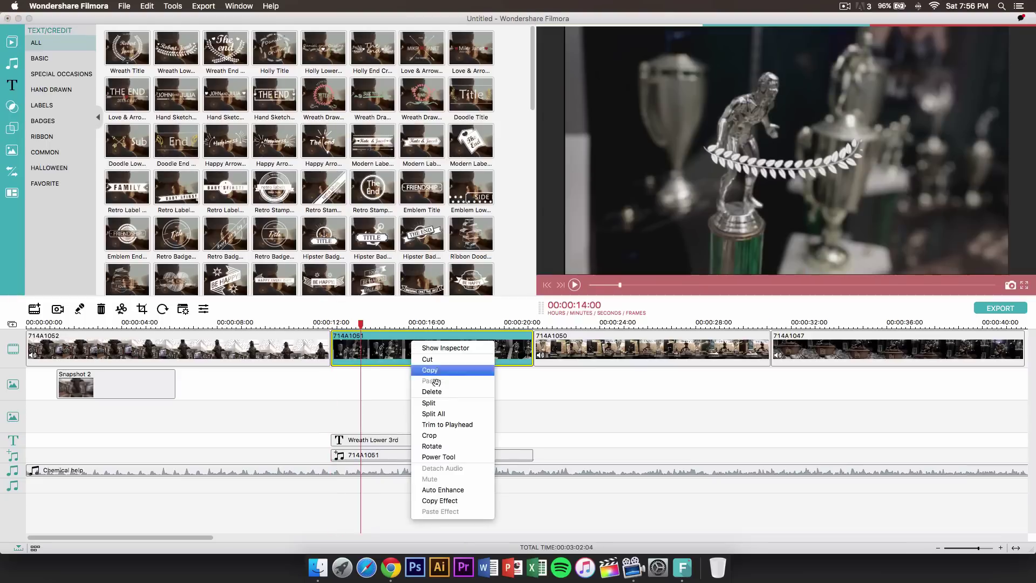
{"action": "left_click", "coordinate": [448, 405]}
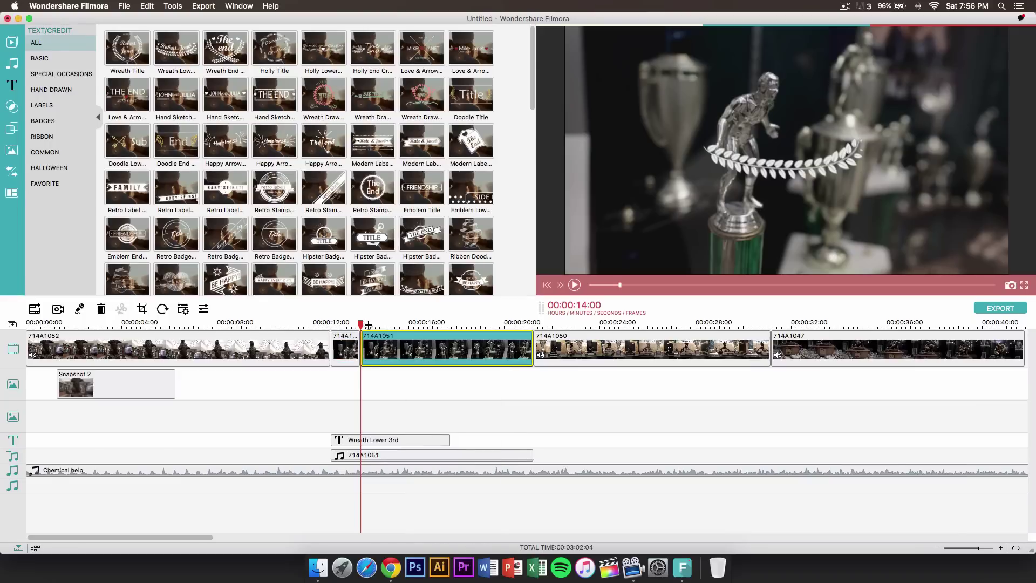
Play back from about 12 s to check the Wreath title over the split clip.
{"action": "left_click_drag", "start_coordinate": [363, 326], "coordinate": [372, 325]}
{"action": "right_click", "coordinate": [412, 342]}
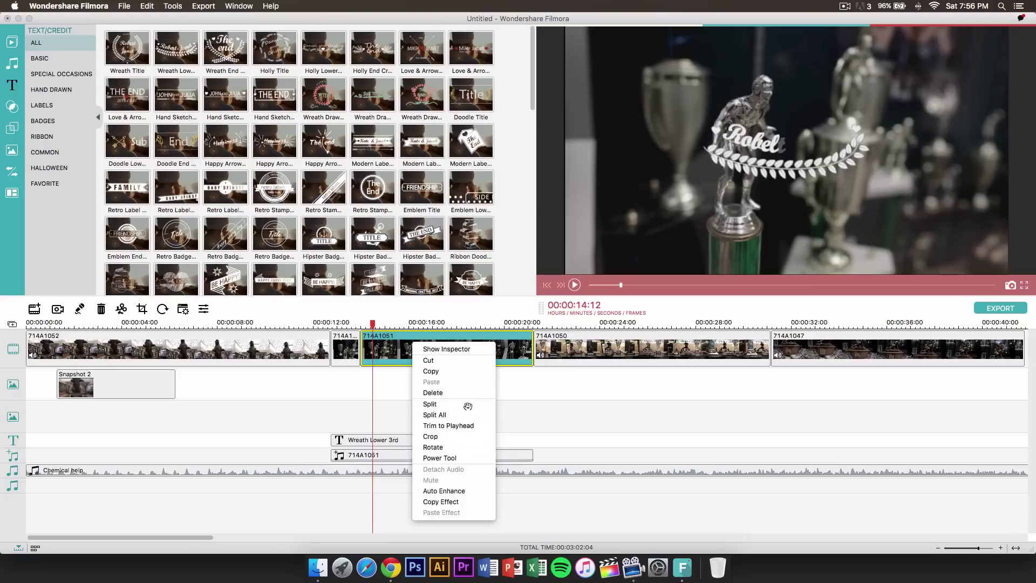
{"action": "left_click", "coordinate": [391, 337]}
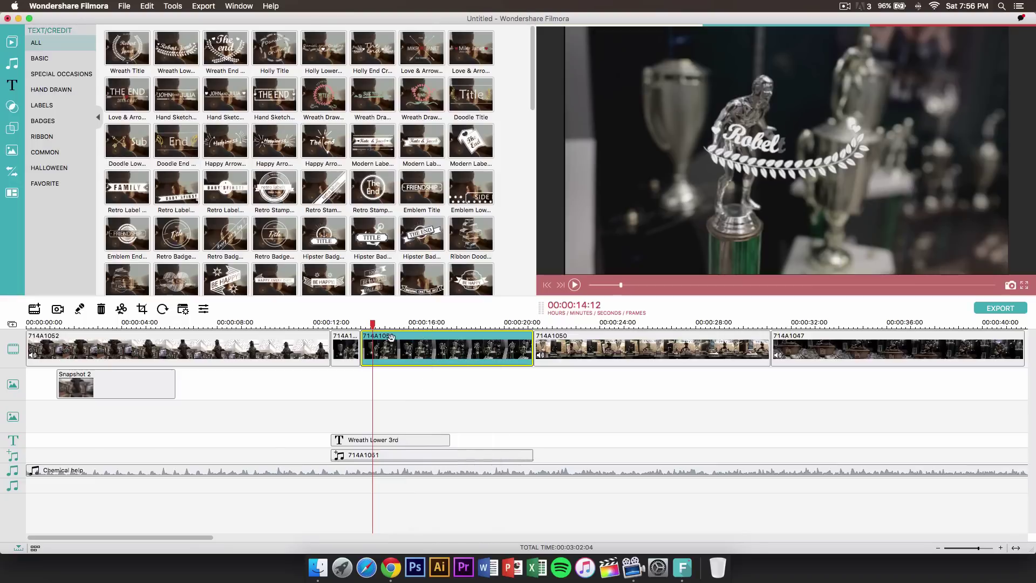
{"action": "left_click", "coordinate": [327, 393]}
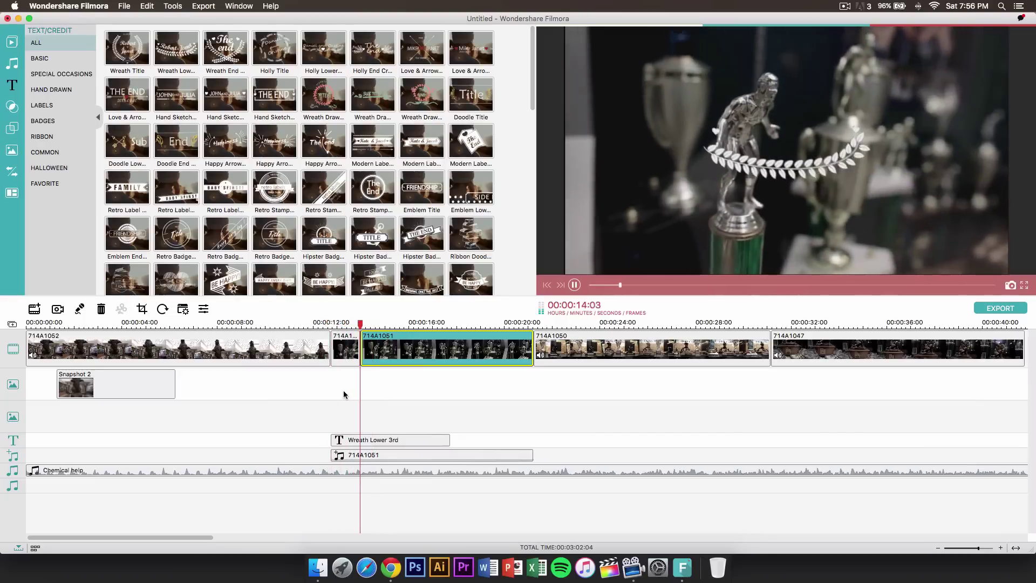
{"action": "key", "text": "space"}
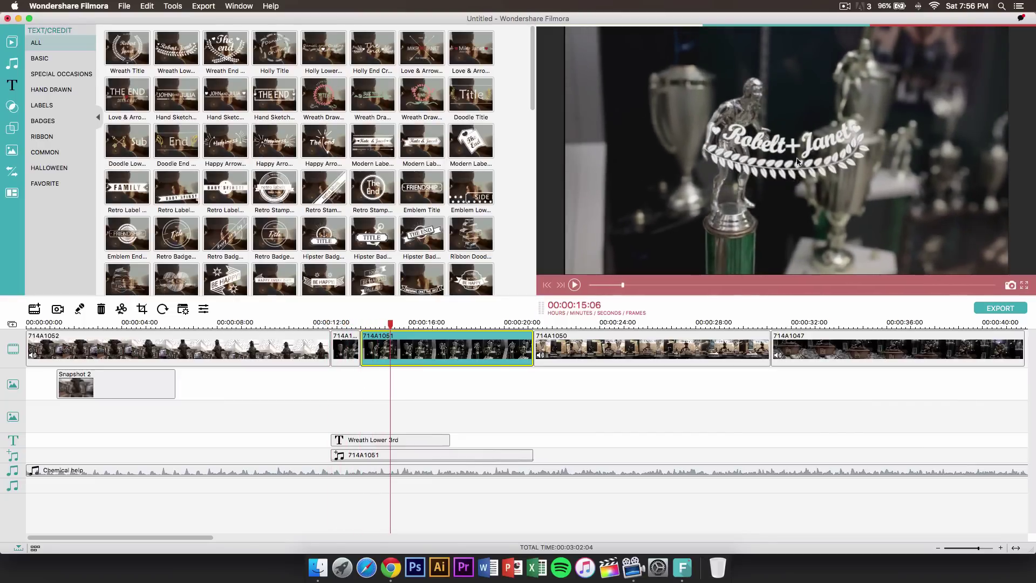
Retype the couple's two names in the Wreath Lower 3rd title's text box.
{"action": "left_click", "coordinate": [393, 440]}
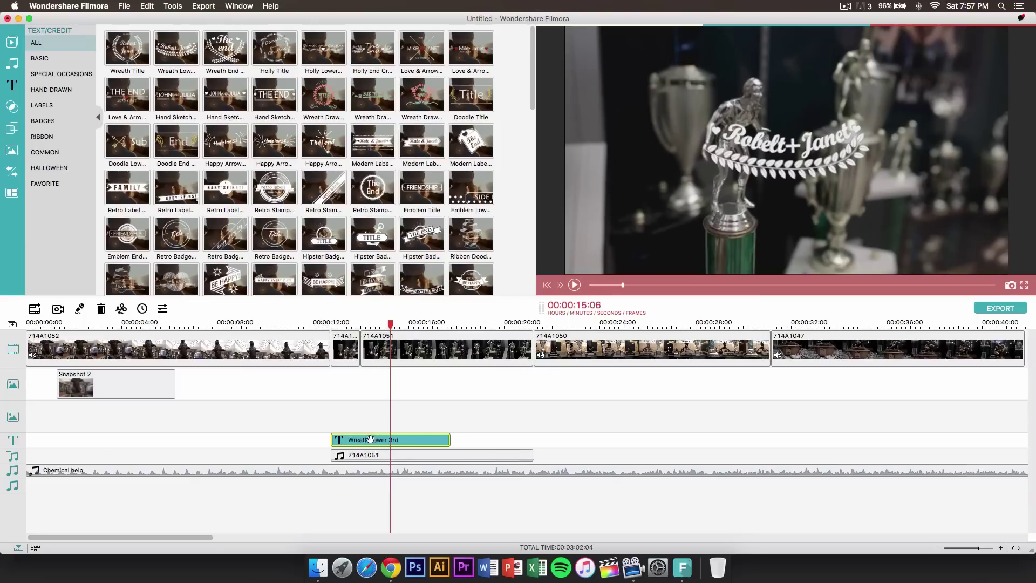
{"action": "double_click", "coordinate": [393, 440]}
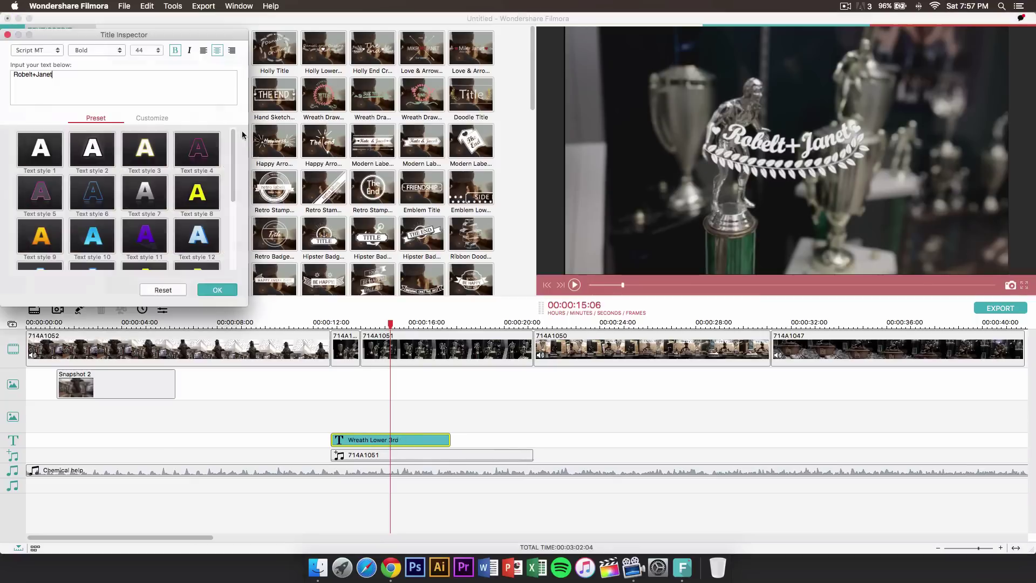
{"action": "left_click_drag", "start_coordinate": [148, 36], "coordinate": [301, 33]}
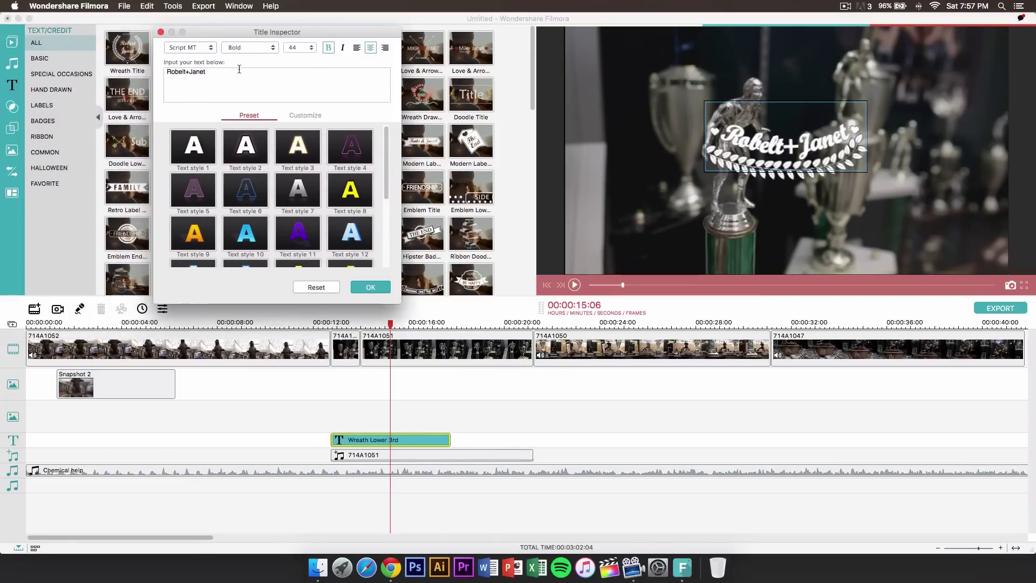
{"action": "left_click_drag", "start_coordinate": [185, 73], "coordinate": [167, 71]}
{"action": "type", "text": "Peter"}
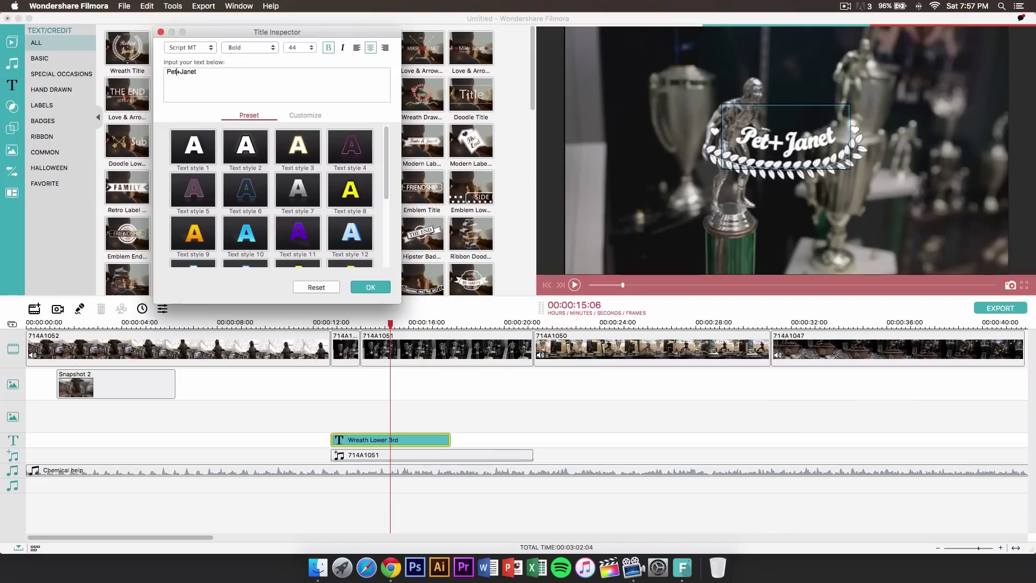
{"action": "left_click_drag", "start_coordinate": [208, 69], "coordinate": [186, 69]}
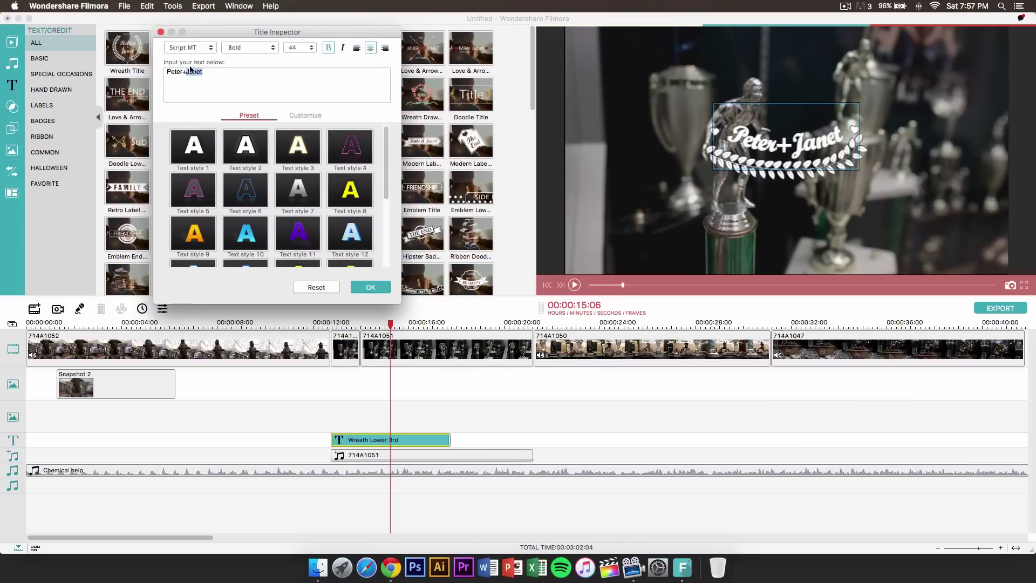
{"action": "key", "text": "BackSpace"}
{"action": "type", "text": "Jane"}
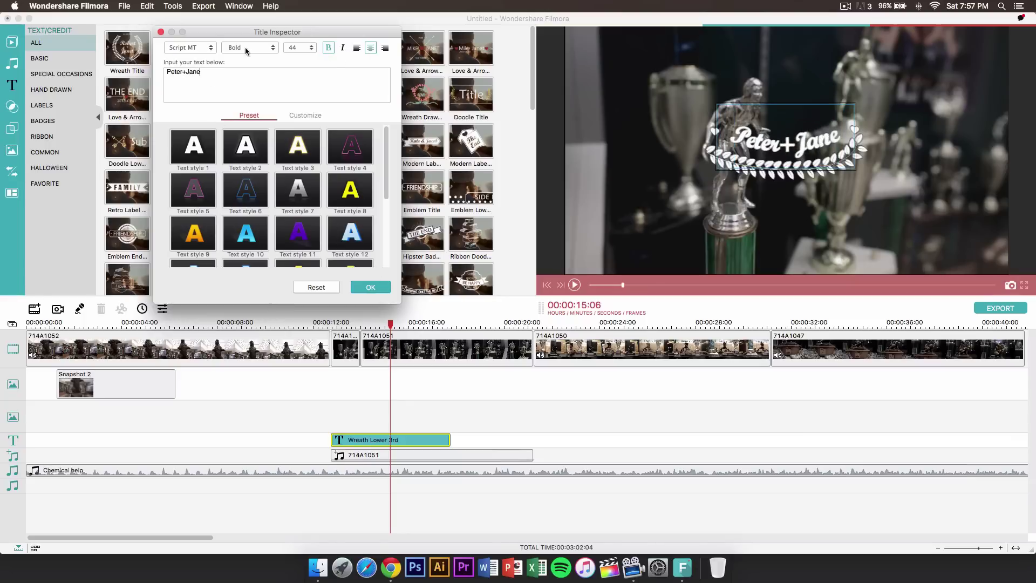
Confirm the title keeps Script MT font and a white fill at 255 opacity.
{"action": "left_click", "coordinate": [205, 50]}
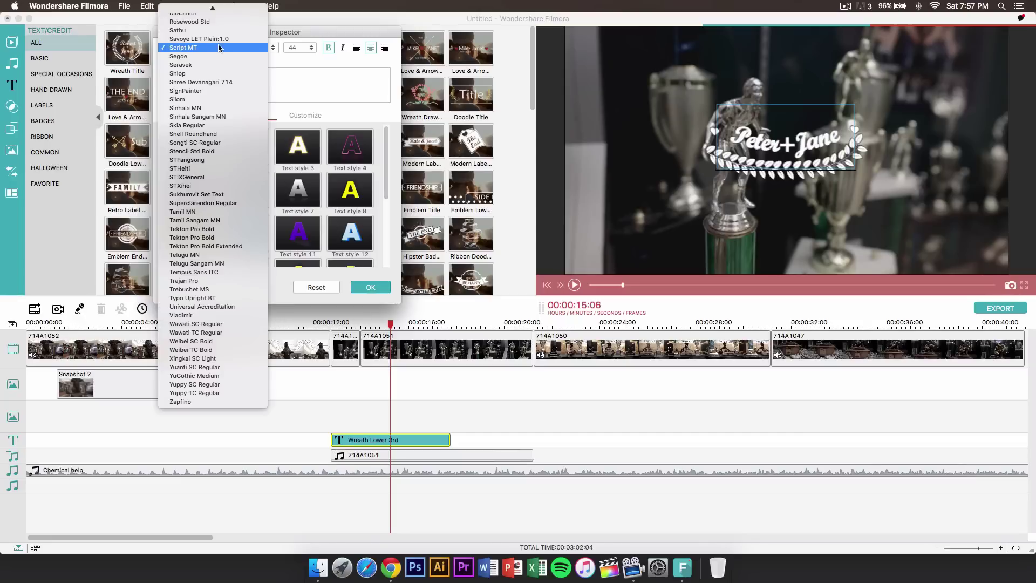
{"action": "left_click", "coordinate": [323, 78]}
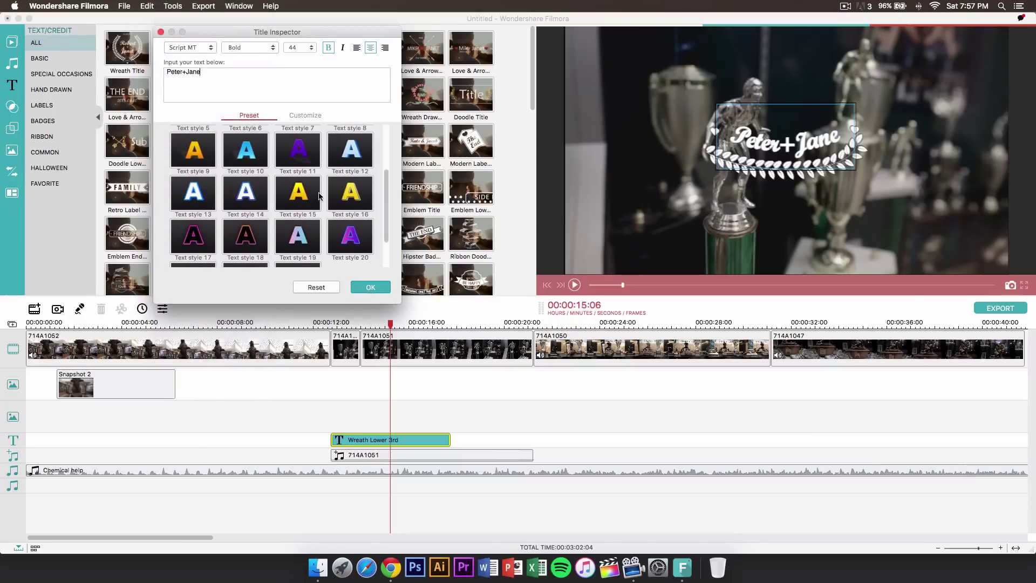
{"action": "scroll", "coordinate": [320, 196], "scroll_direction": "up", "scroll_amount": 2}
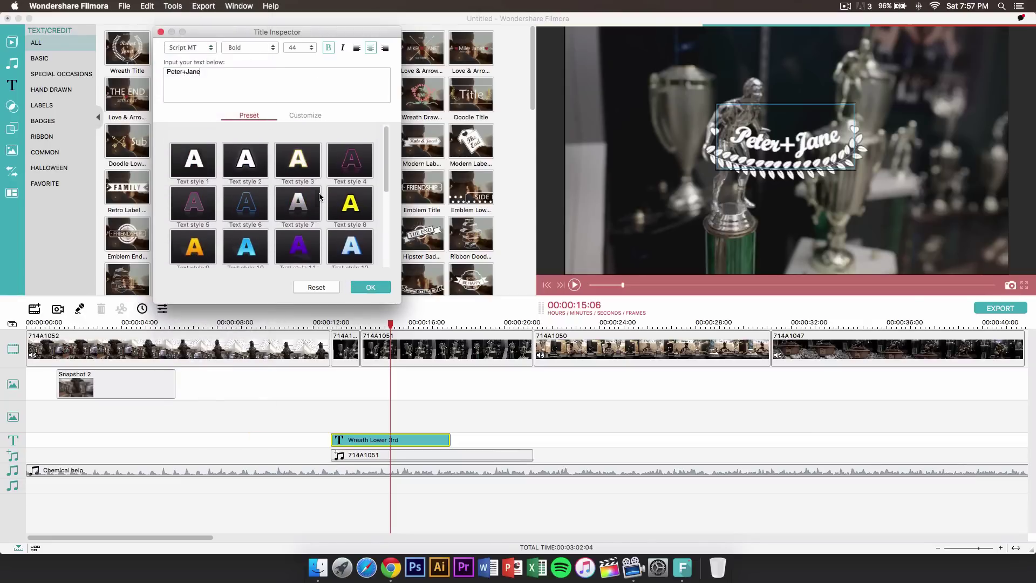
{"action": "left_click", "coordinate": [302, 116]}
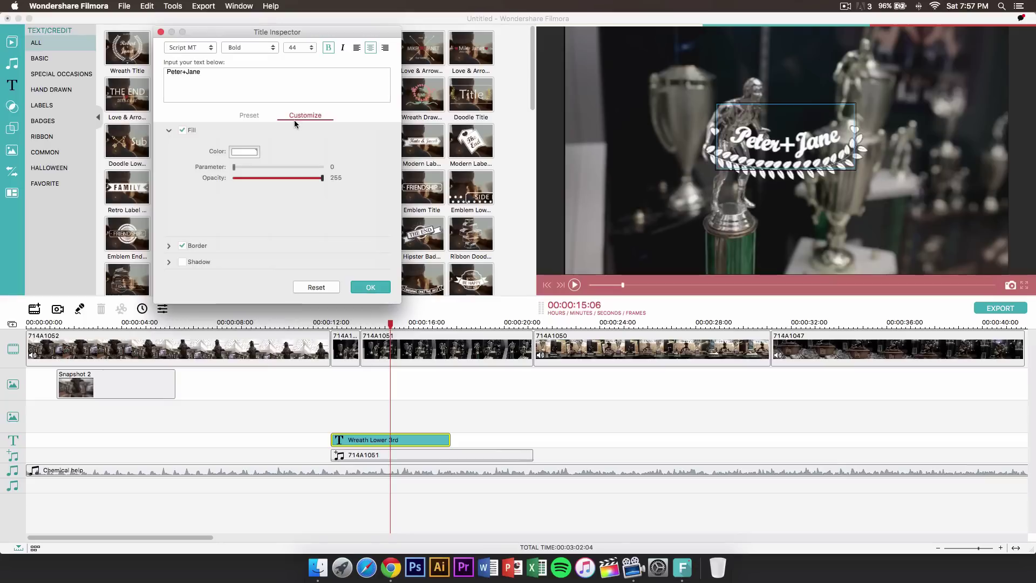
{"action": "left_click", "coordinate": [182, 130]}
{"action": "left_click", "coordinate": [183, 130]}
{"action": "left_click", "coordinate": [247, 152]}
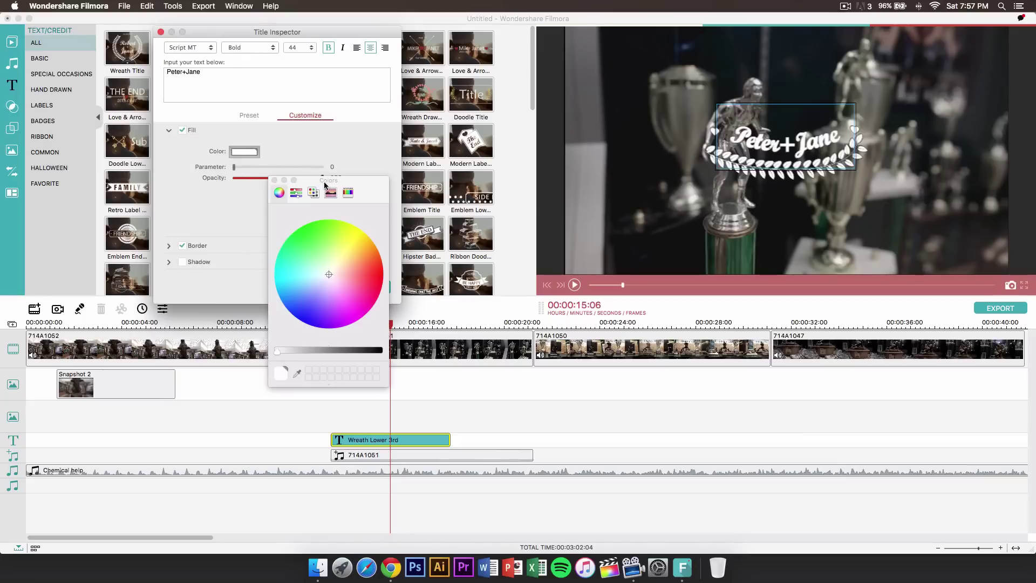
{"action": "left_click_drag", "start_coordinate": [265, 180], "coordinate": [307, 137]}
{"action": "left_click", "coordinate": [305, 135]}
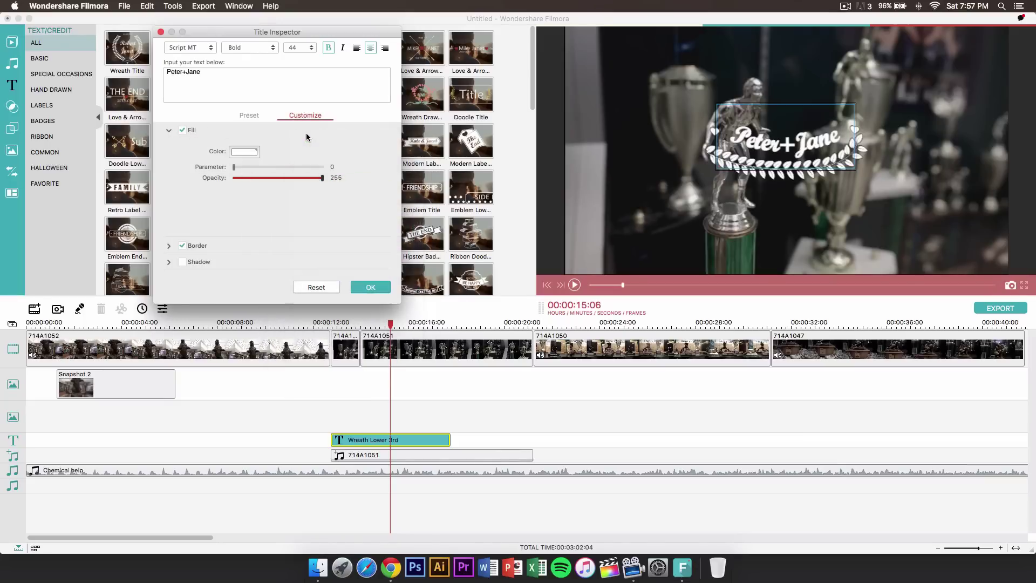
{"action": "mouse_move", "coordinate": [322, 178]}
{"action": "left_mouse_down"}
{"action": "mouse_move", "coordinate": [296, 178]}
{"action": "mouse_move", "coordinate": [322, 178]}
{"action": "left_mouse_up"}
Apply the title changes, play back from 00:00:12:11, then preview the plain Title preset.
{"action": "left_click", "coordinate": [370, 287]}
{"action": "left_click", "coordinate": [324, 324]}
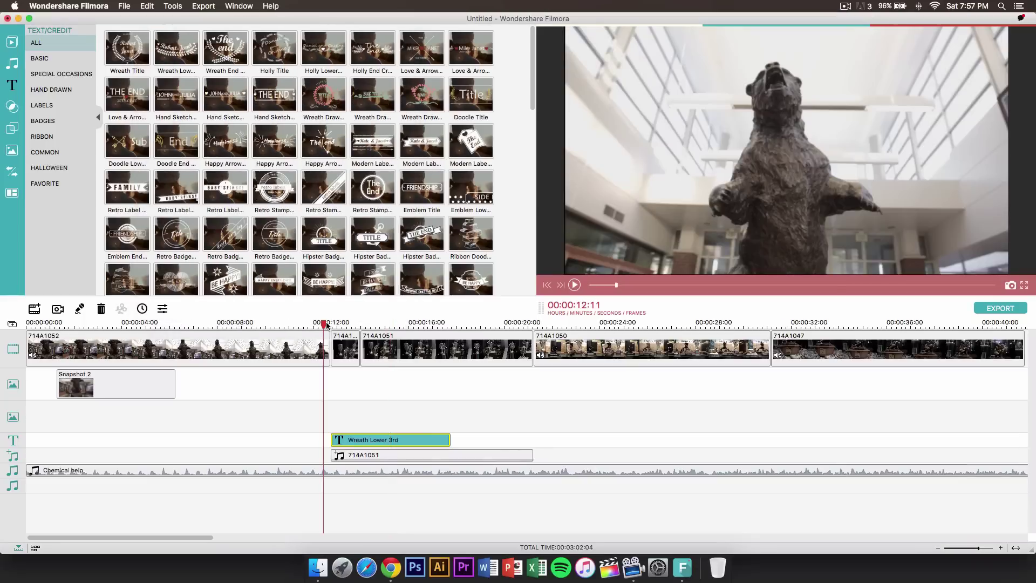
{"action": "key", "text": "space"}
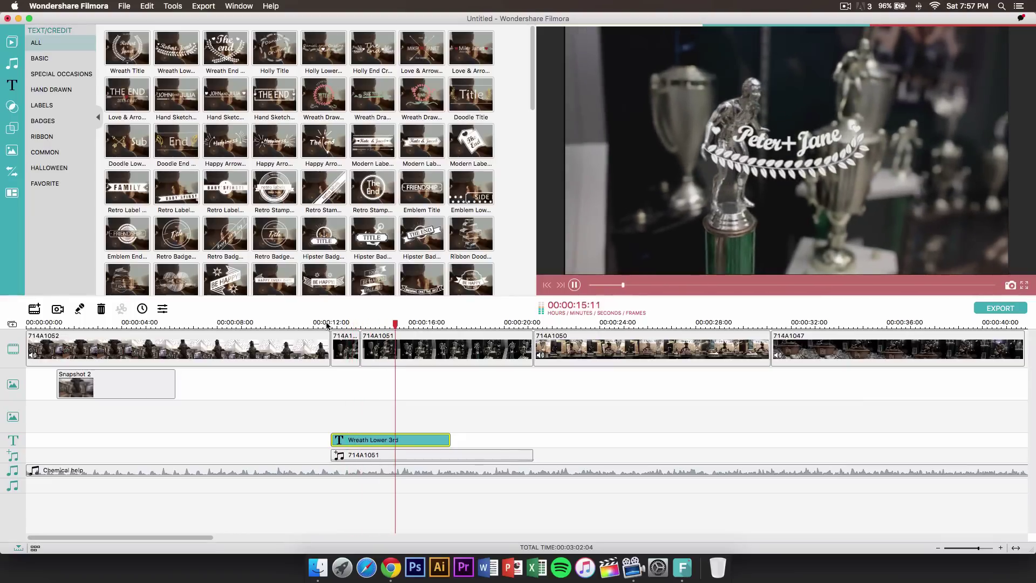
{"action": "key", "text": "space"}
{"action": "scroll", "coordinate": [484, 168], "scroll_direction": "down", "scroll_amount": 10}
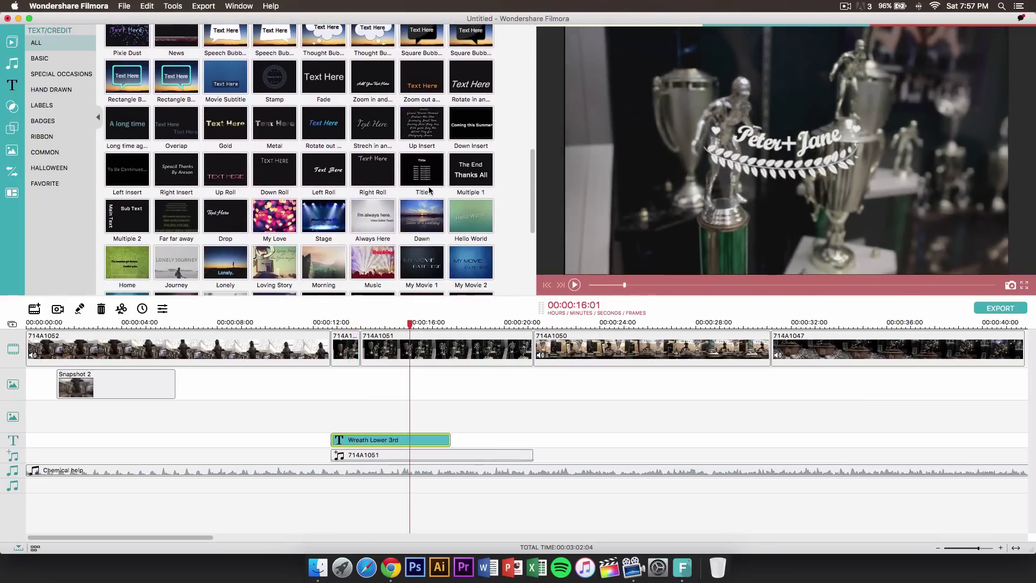
{"action": "left_click", "coordinate": [426, 177]}
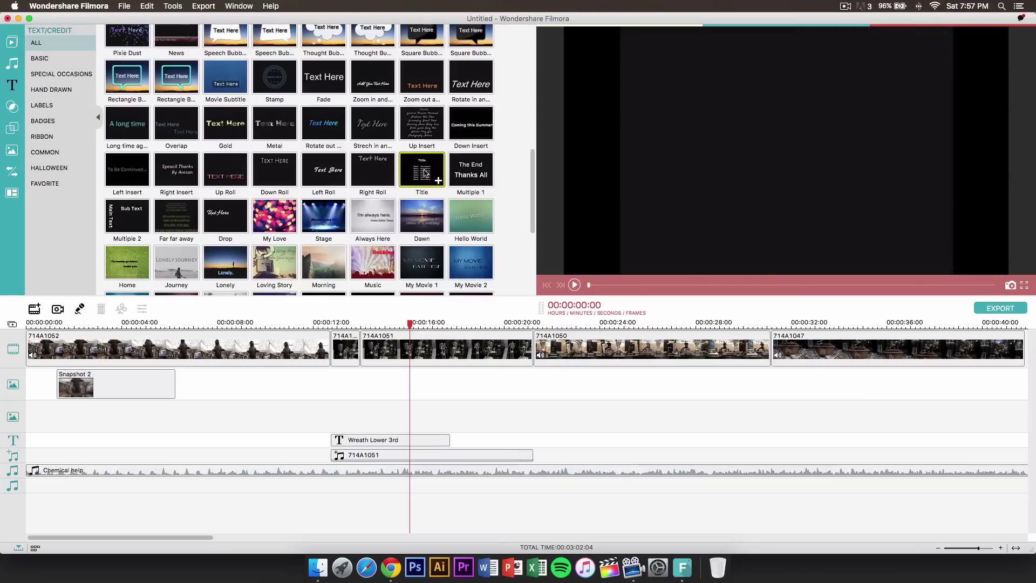
{"action": "left_click", "coordinate": [12, 106]}
Preview Metropolis, Colorful Light and Partical 1, then place Partical 1 above clip 714A1051.
{"action": "left_click", "coordinate": [274, 70]}
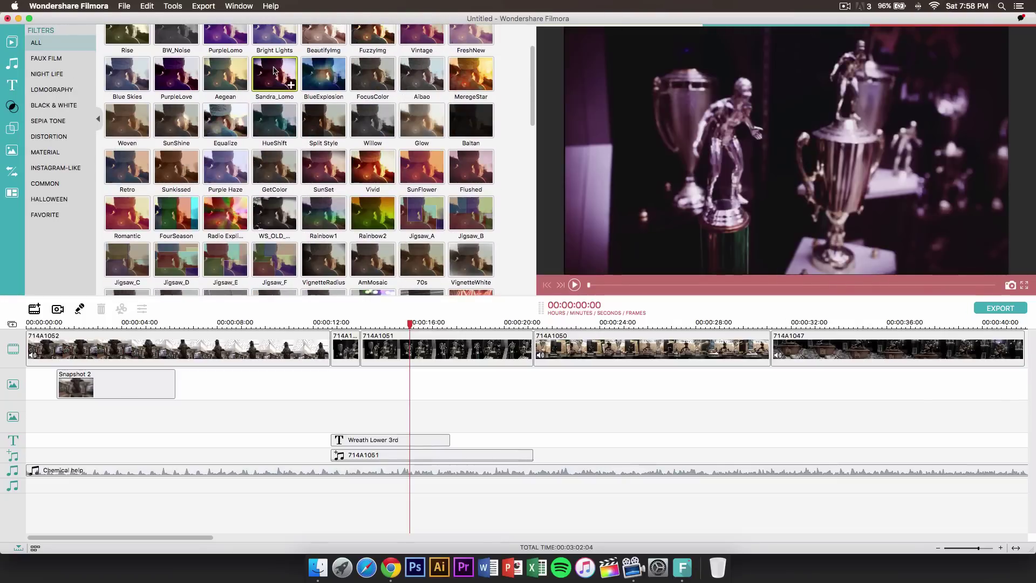
{"action": "scroll", "coordinate": [182, 89], "scroll_direction": "up", "scroll_amount": 3}
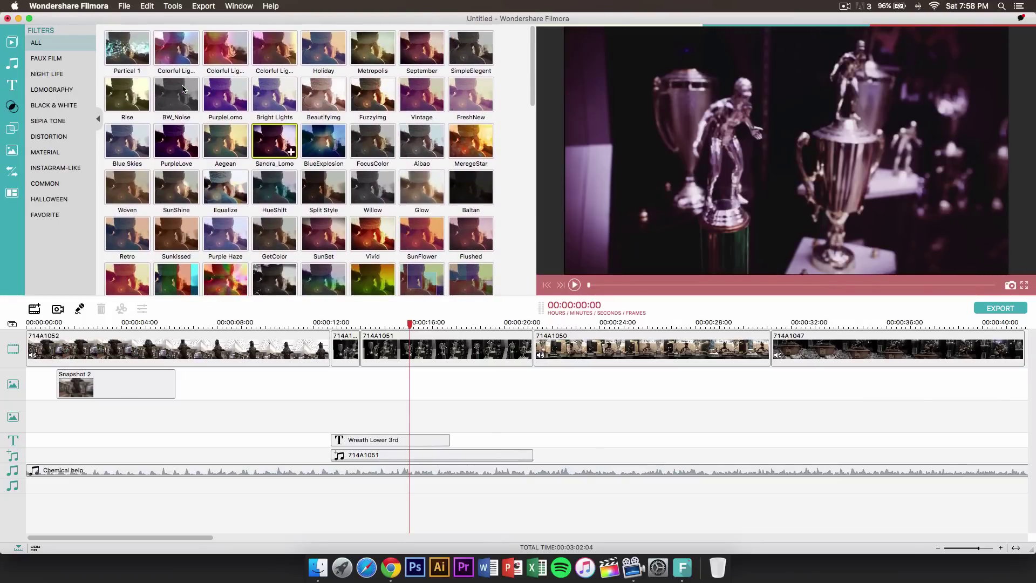
{"action": "left_click", "coordinate": [369, 60]}
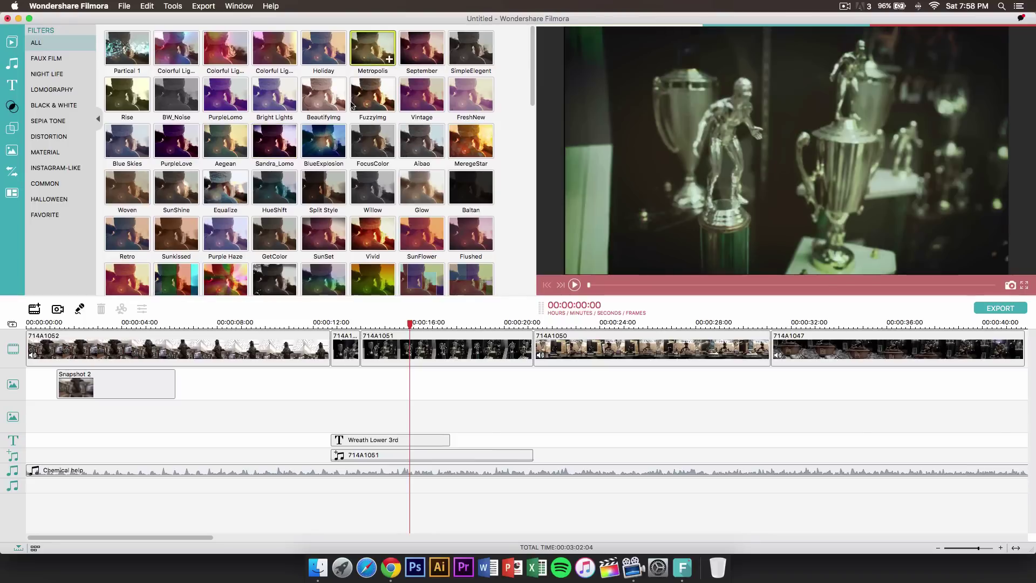
{"action": "left_click", "coordinate": [182, 57]}
{"action": "left_click", "coordinate": [134, 53]}
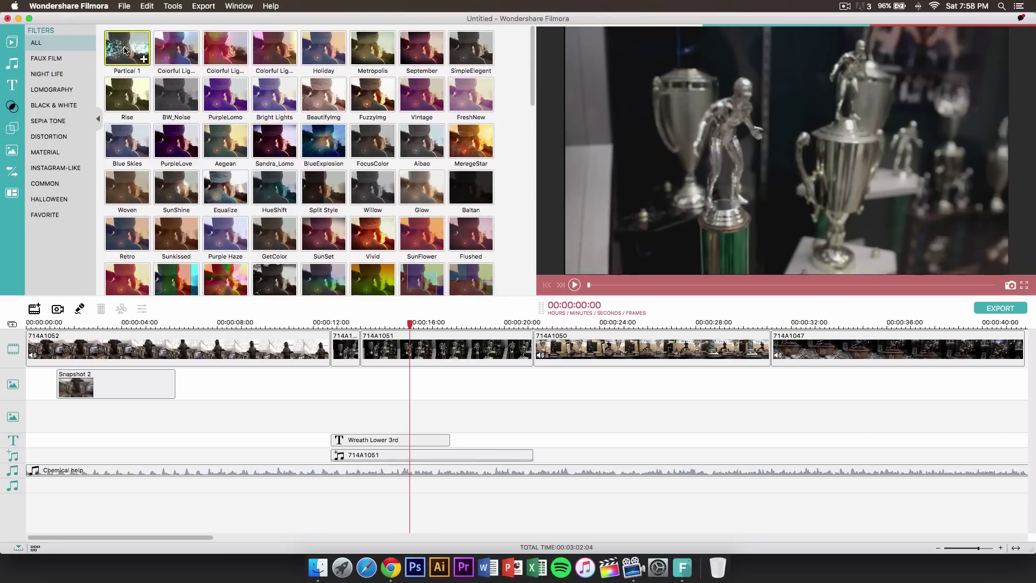
{"action": "left_click_drag", "start_coordinate": [127, 48], "coordinate": [338, 376]}
Play the section from about 00:00:12 to see the Partical 1 sparkles over the title.
{"action": "left_click", "coordinate": [330, 324]}
{"action": "key", "text": "space"}
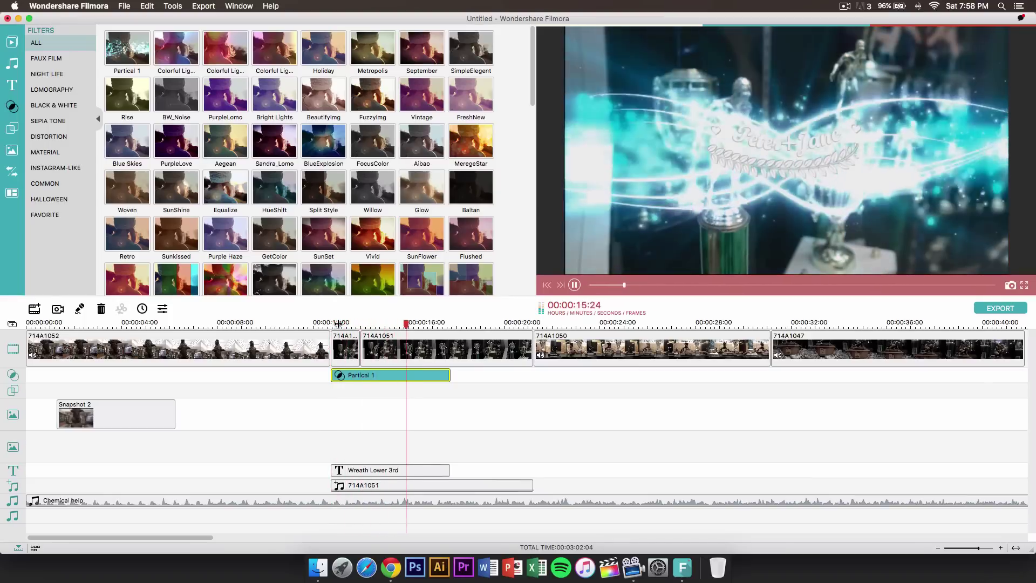
{"action": "key", "text": "space"}
{"action": "key", "text": "space"}
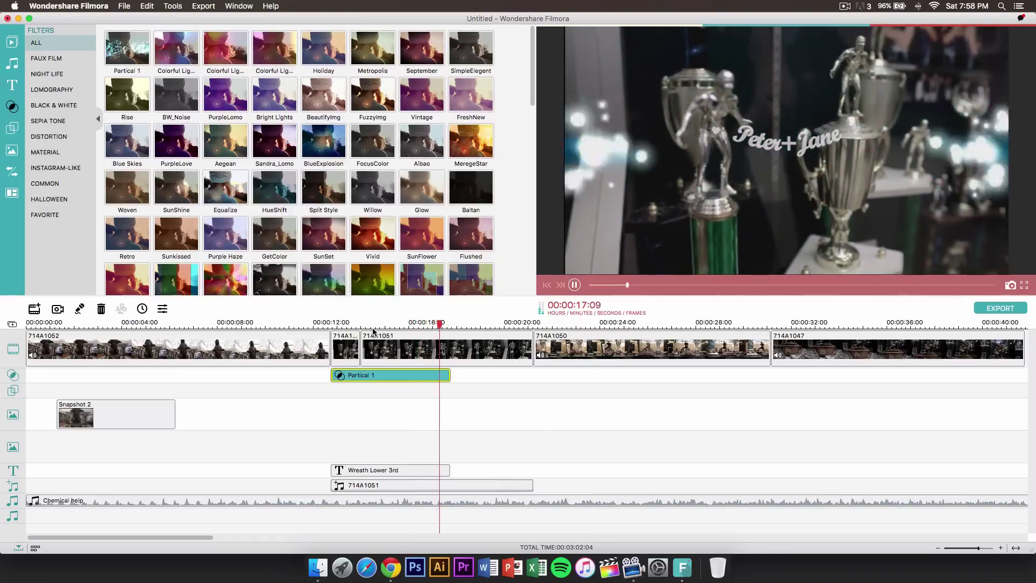
{"action": "key", "text": "space"}
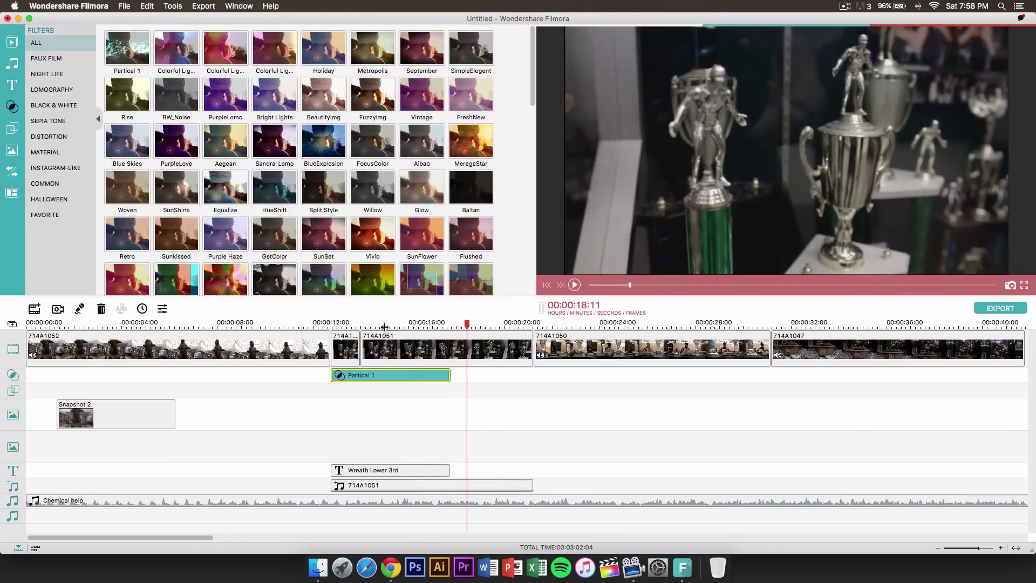
Preview the Bokeh 4, Old Film and Old Film 4 overlays, filtering by Light Leaks and Bokeh packs.
{"action": "left_click", "coordinate": [76, 90]}
{"action": "left_click", "coordinate": [11, 128]}
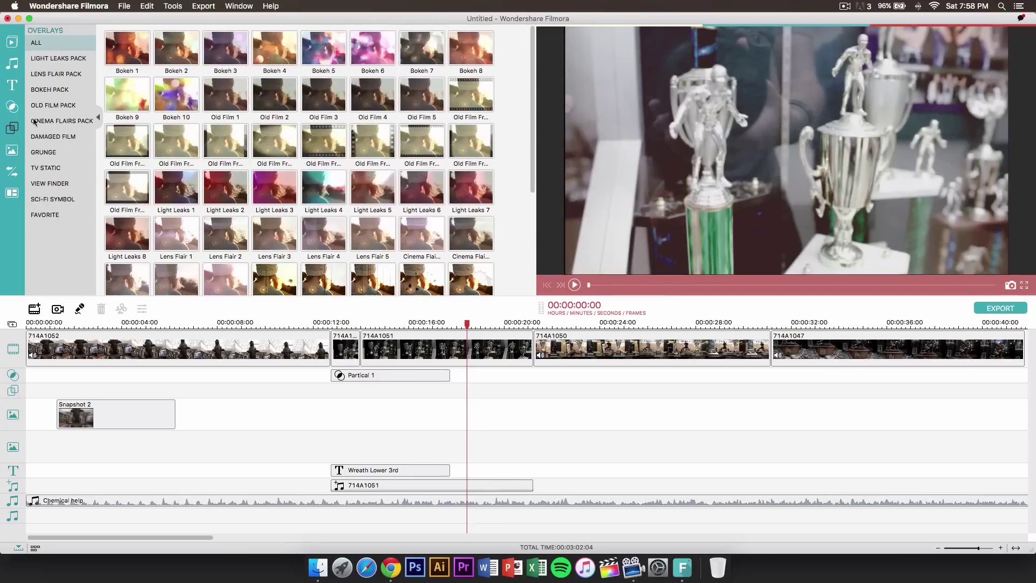
{"action": "left_click", "coordinate": [269, 57]}
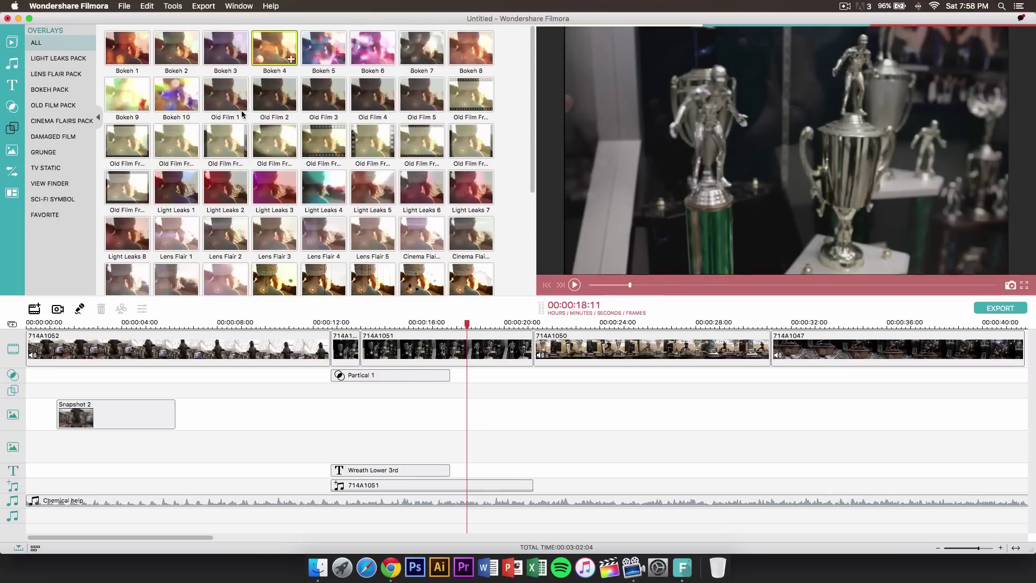
{"action": "scroll", "coordinate": [254, 114], "scroll_direction": "down", "scroll_amount": 2}
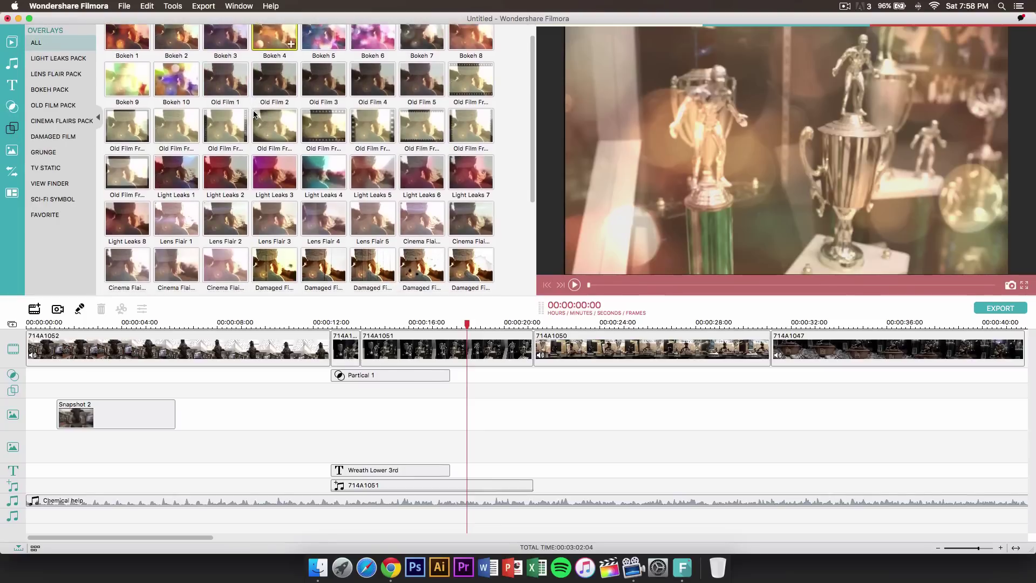
{"action": "left_click", "coordinate": [317, 107]}
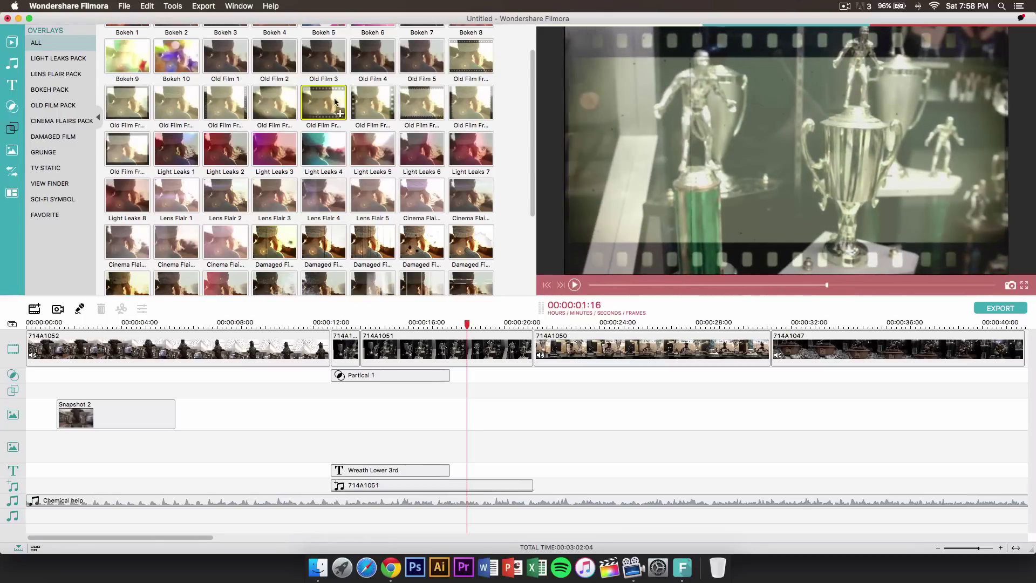
{"action": "scroll", "coordinate": [345, 92], "scroll_direction": "up", "scroll_amount": 1}
{"action": "left_click", "coordinate": [372, 72]}
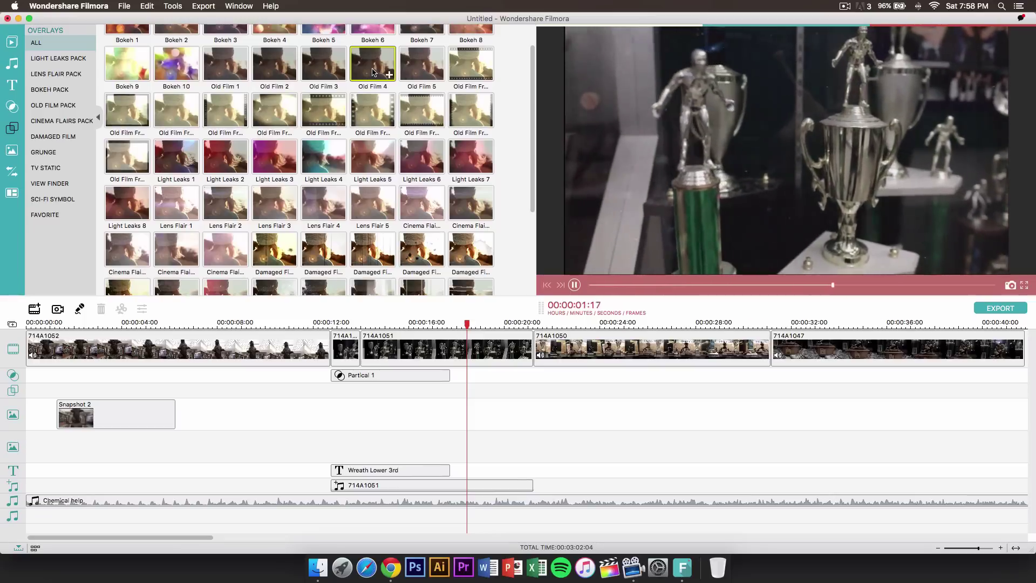
{"action": "left_click", "coordinate": [55, 61]}
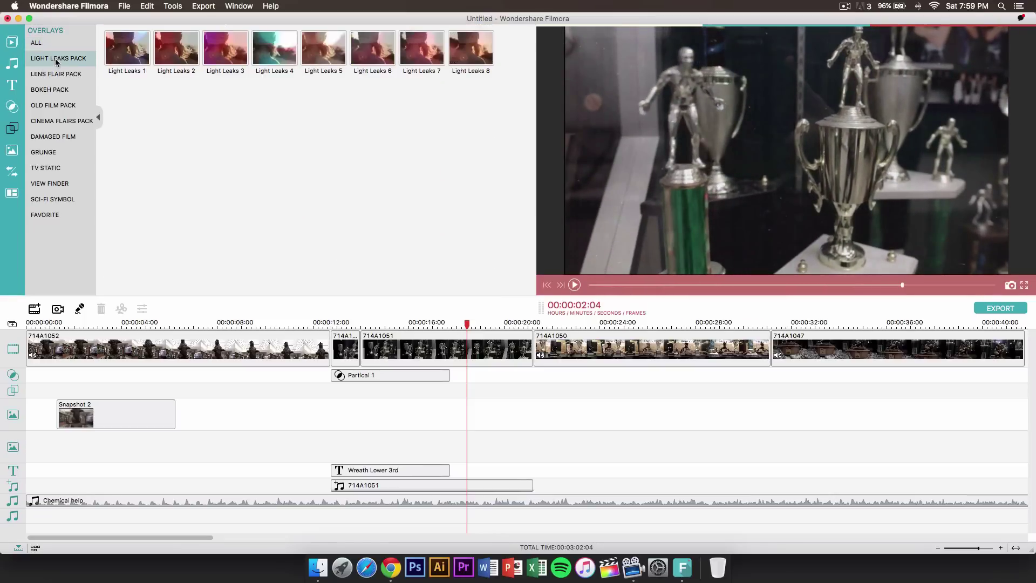
{"action": "left_click", "coordinate": [76, 89]}
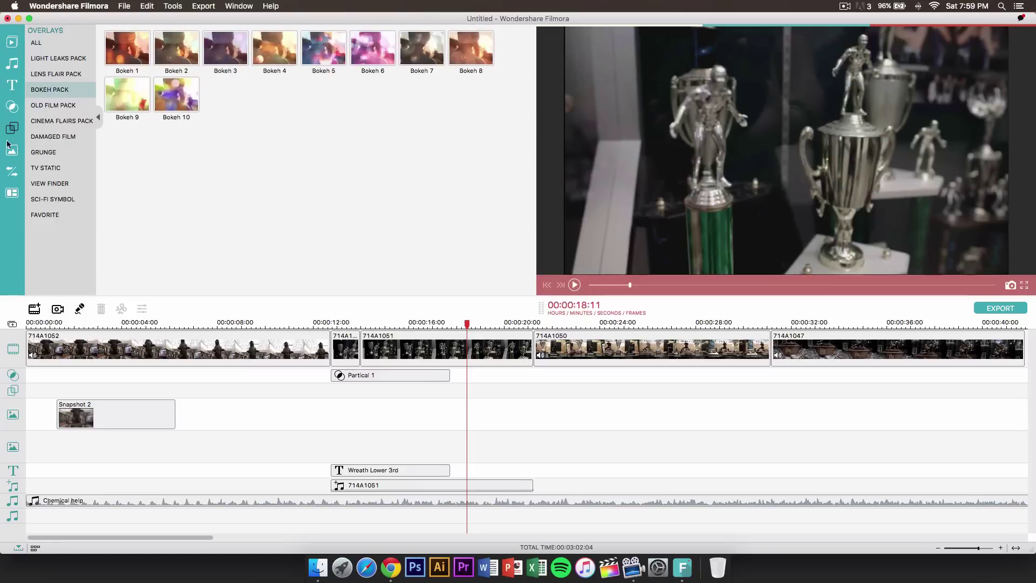
Switch to the Elements library and scroll through its arrows, balloons, callouts and Christmas graphics.
{"action": "left_click", "coordinate": [11, 150]}
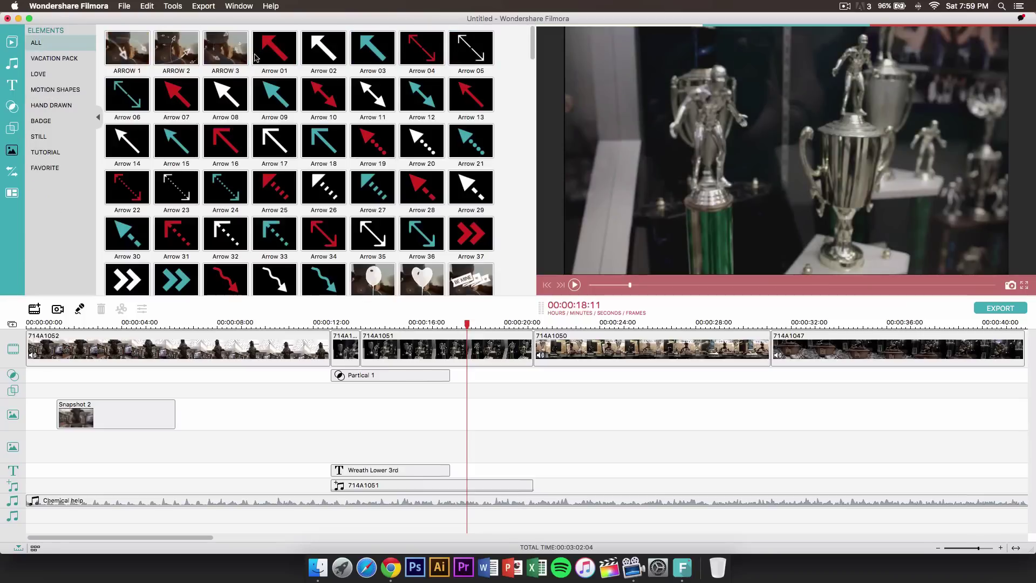
{"action": "scroll", "coordinate": [255, 63], "scroll_direction": "down", "scroll_amount": 5}
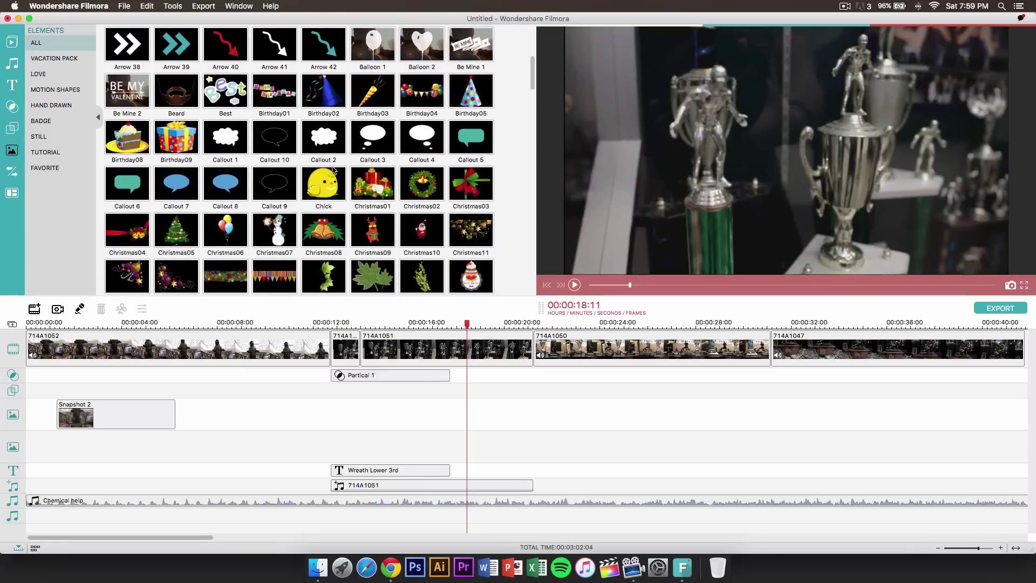
{"action": "scroll", "coordinate": [333, 170], "scroll_direction": "down", "scroll_amount": 5}
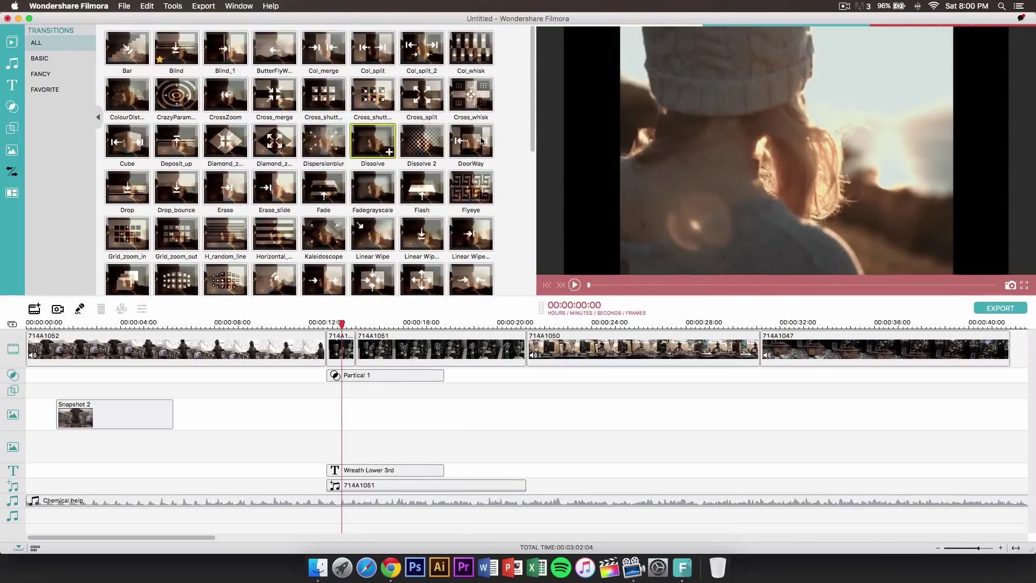
Place the DoorWay transition between 714A1051 and 714A1050 and preview it.
{"action": "left_click_drag", "start_coordinate": [470, 142], "coordinate": [491, 334]}
{"action": "left_click", "coordinate": [441, 326]}
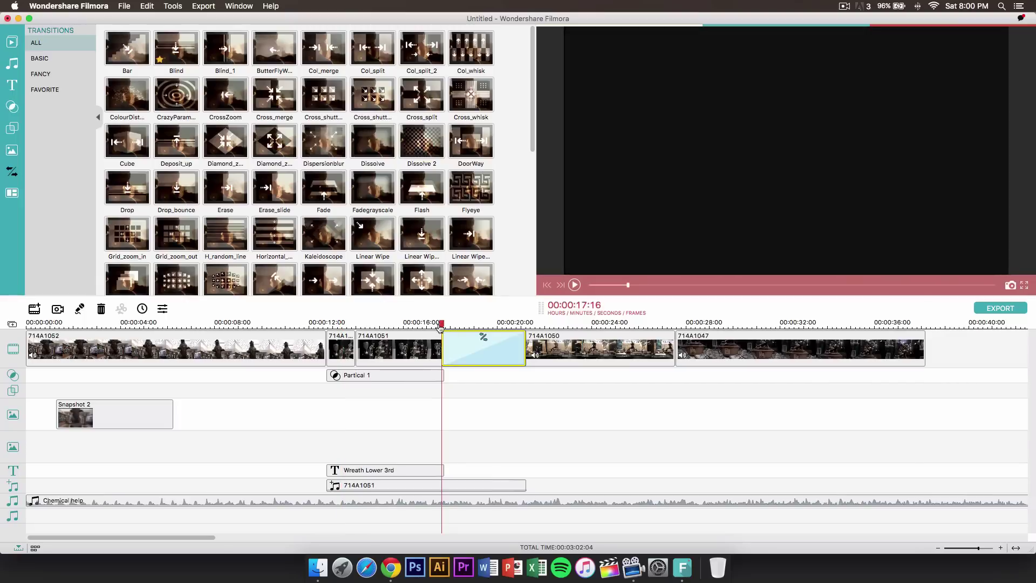
{"action": "key", "text": "space"}
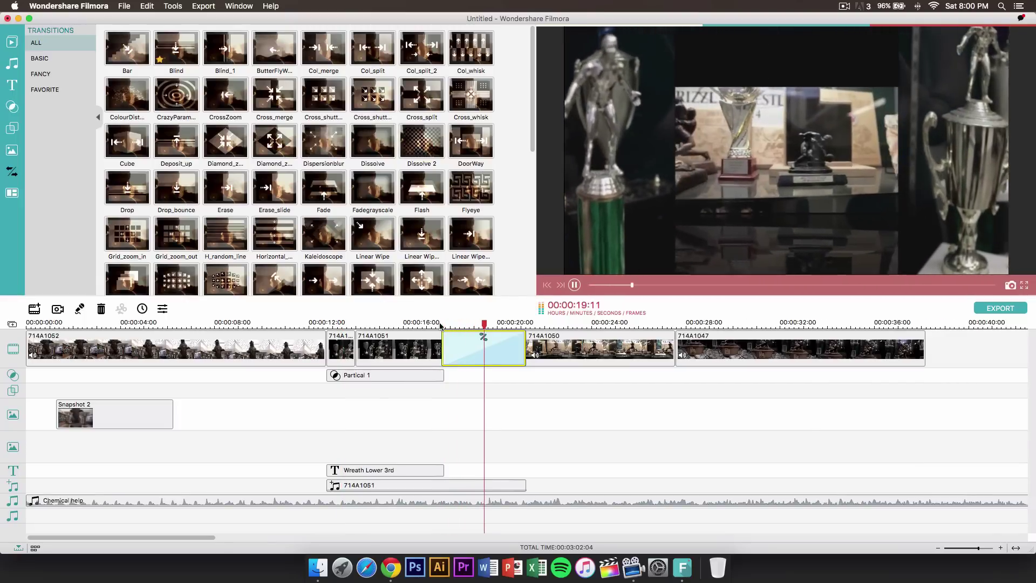
{"action": "key", "text": "space"}
Trim the transition's start so it lasts about one second, ending near 00:00:20.
{"action": "left_click_drag", "start_coordinate": [446, 340], "coordinate": [474, 340]}
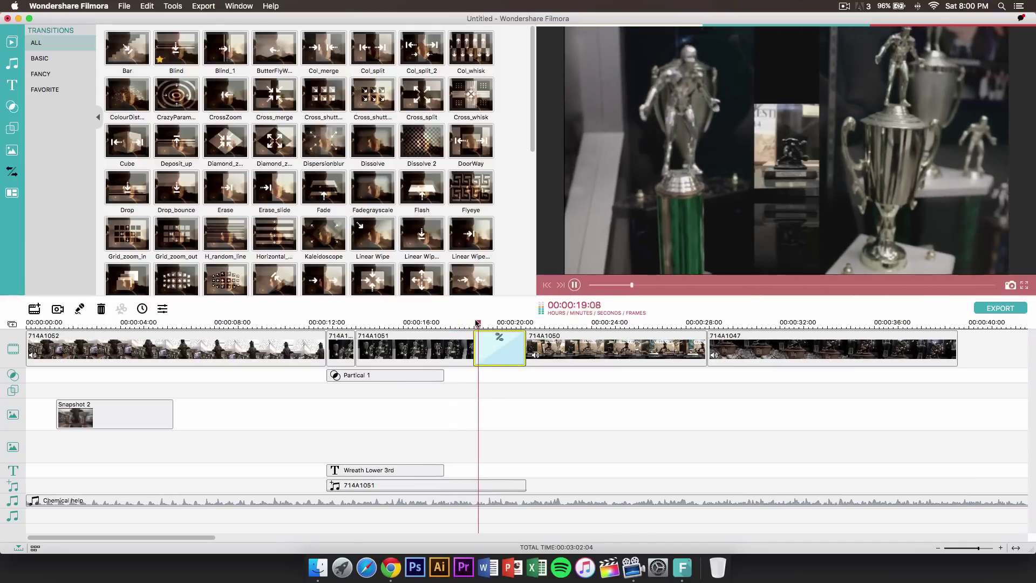
{"action": "key", "text": "space"}
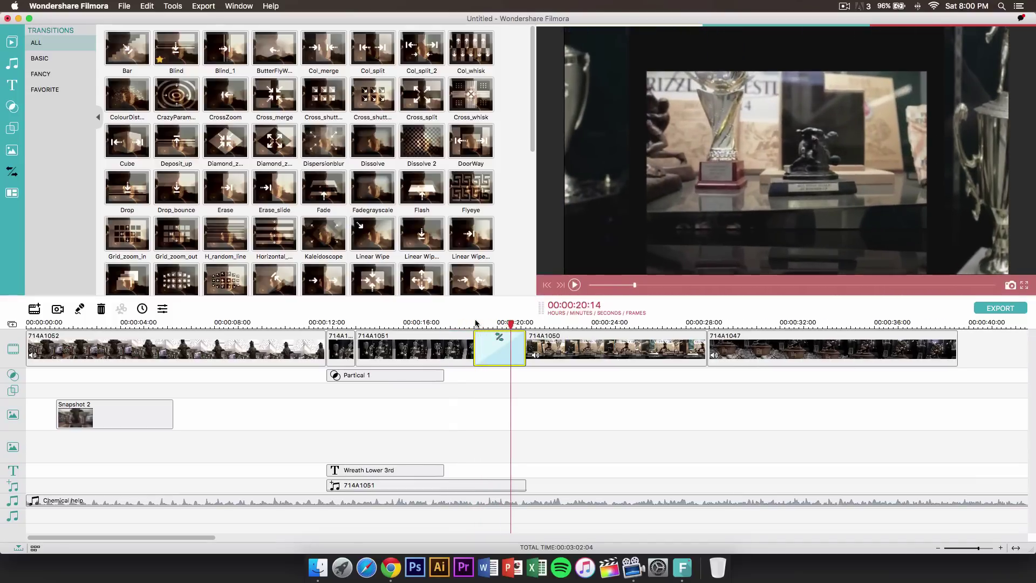
{"action": "scroll", "coordinate": [390, 218], "scroll_direction": "down", "scroll_amount": 3}
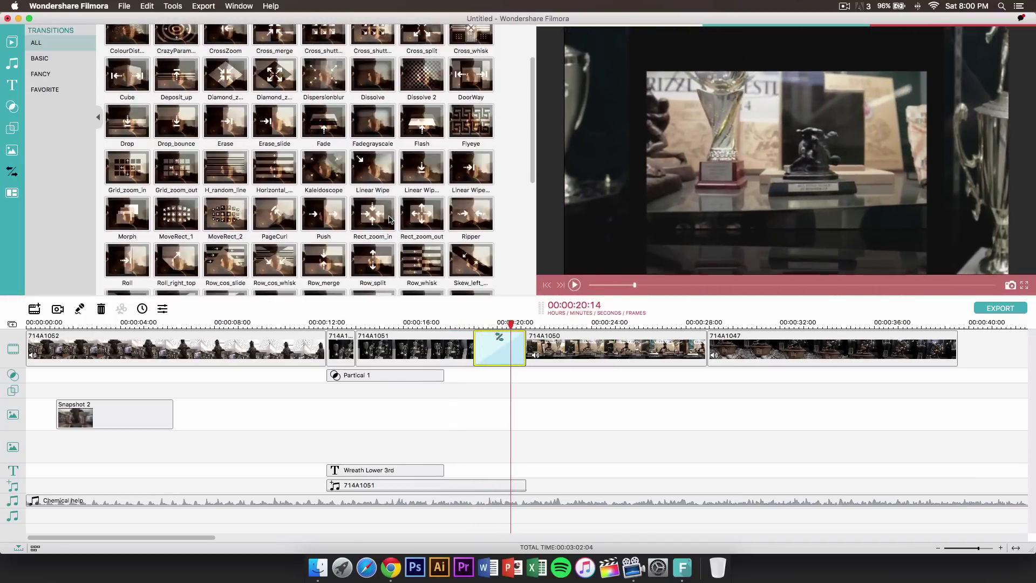
Add the 2 Screen C split-screen template at the start of the timeline.
{"action": "left_click", "coordinate": [12, 192]}
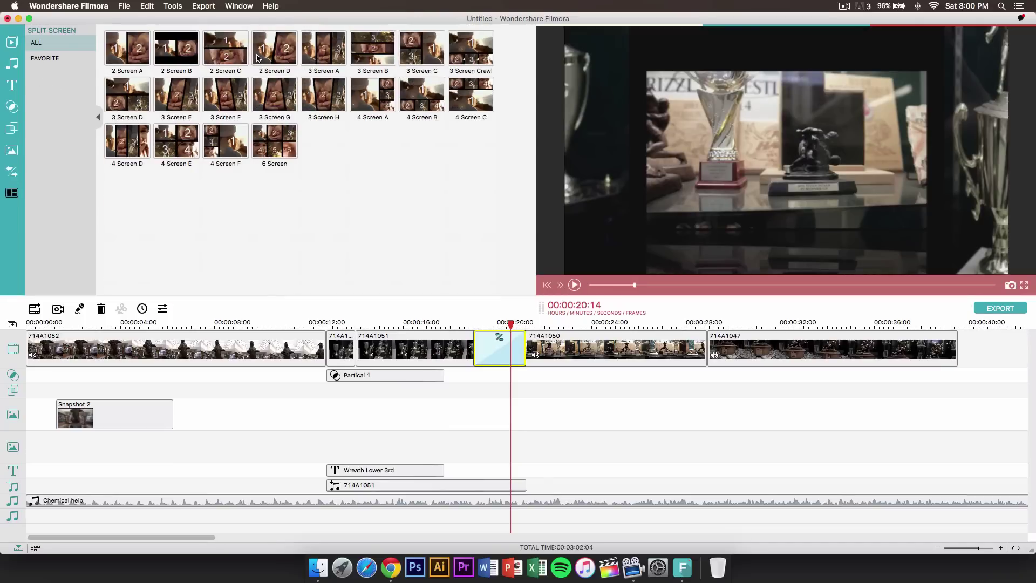
{"action": "left_click_drag", "start_coordinate": [225, 48], "coordinate": [174, 348]}
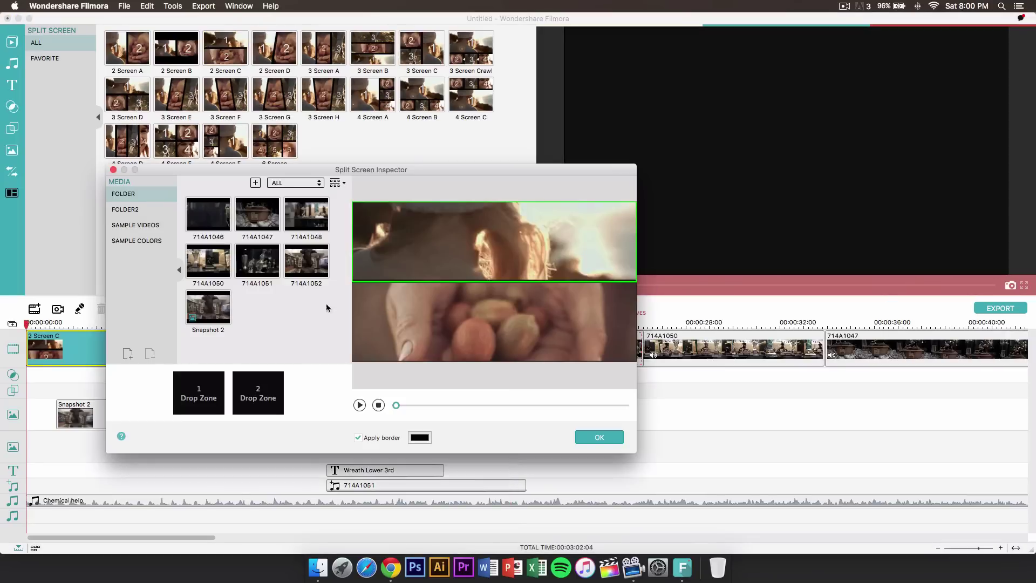
{"action": "left_click_drag", "start_coordinate": [324, 169], "coordinate": [375, 135]}
Fill the top pane with 714A1048 and the bottom with 714A1050, adjusting the top clip's range while previewing.
{"action": "left_click_drag", "start_coordinate": [357, 180], "coordinate": [250, 369]}
{"action": "left_click_drag", "start_coordinate": [259, 233], "coordinate": [302, 356]}
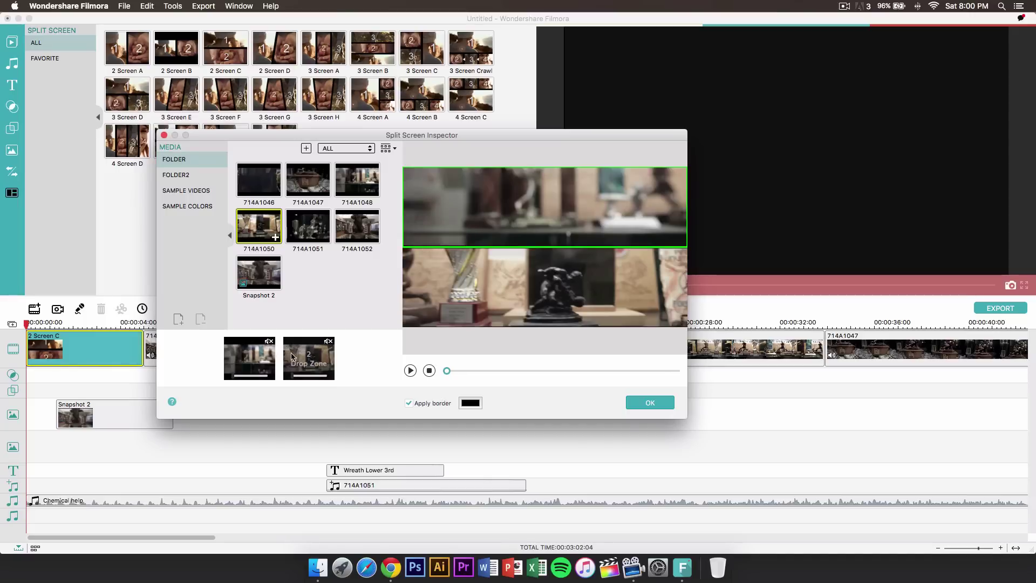
{"action": "left_click", "coordinate": [410, 370]}
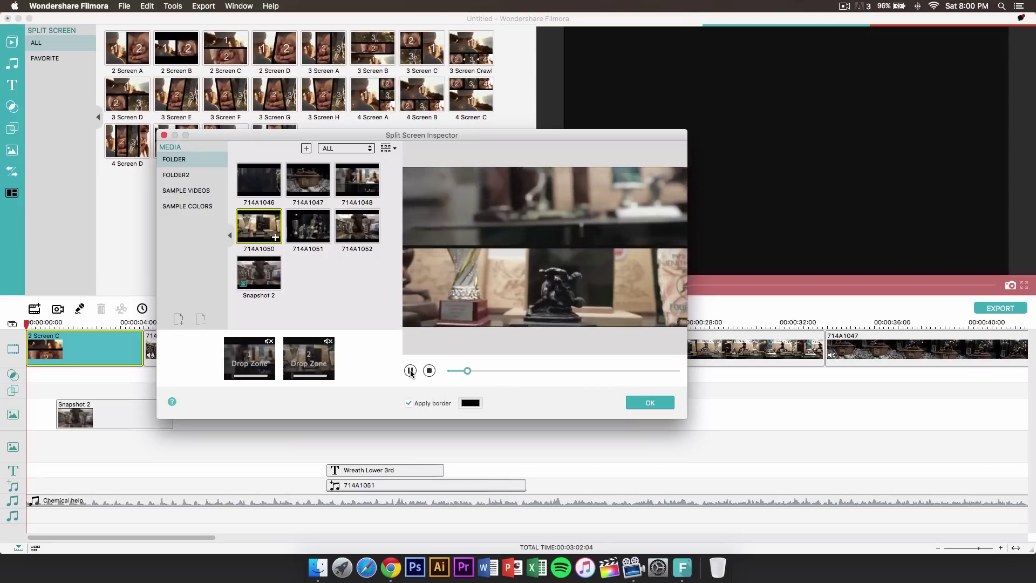
{"action": "left_click", "coordinate": [430, 370]}
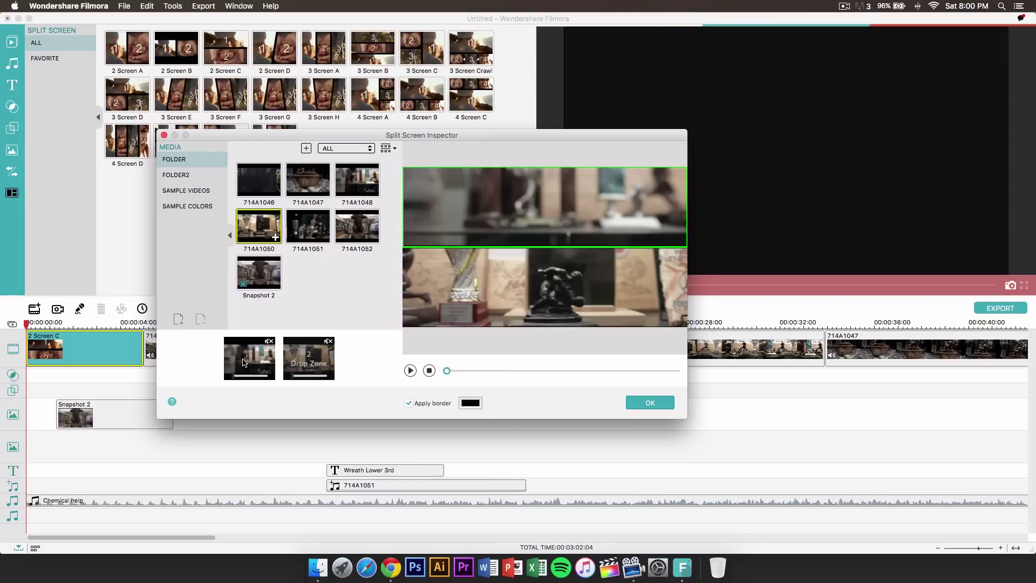
{"action": "left_click_drag", "start_coordinate": [238, 377], "coordinate": [303, 376]}
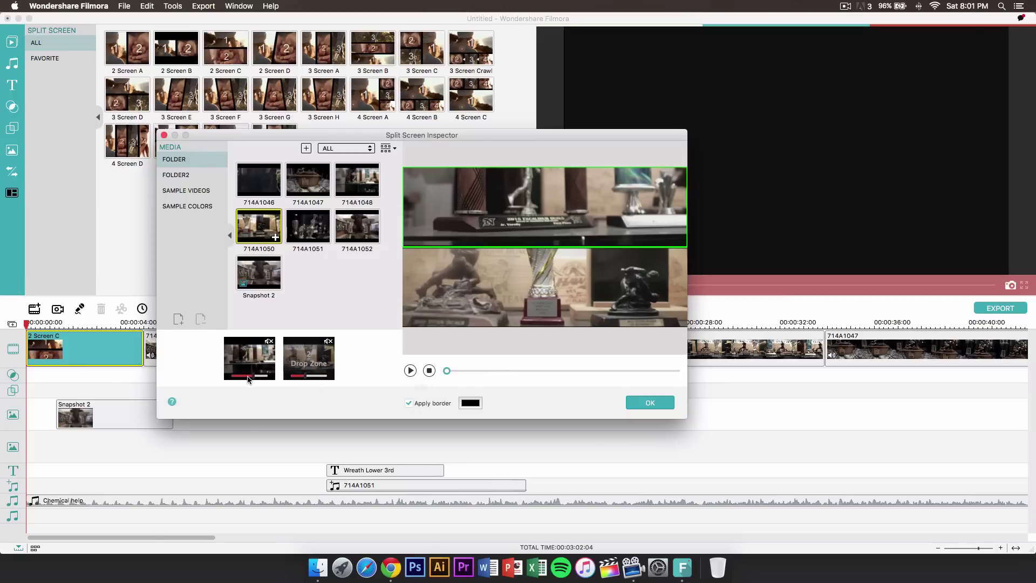
{"action": "left_click", "coordinate": [410, 373]}
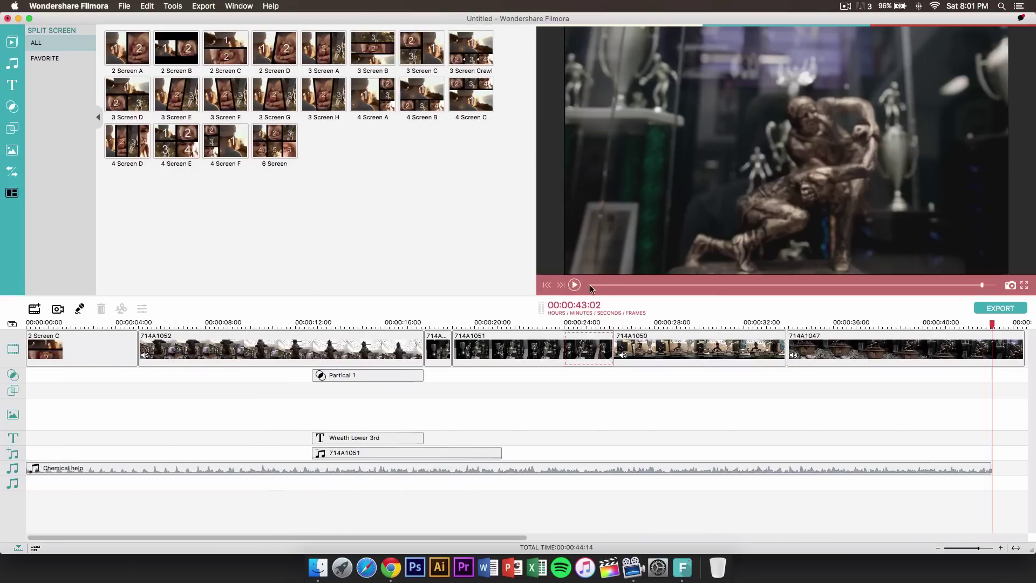
Play the 00:00:44:14 timeline through the split-screen intro, pause, and return to the media library.
{"action": "left_click", "coordinate": [577, 285]}
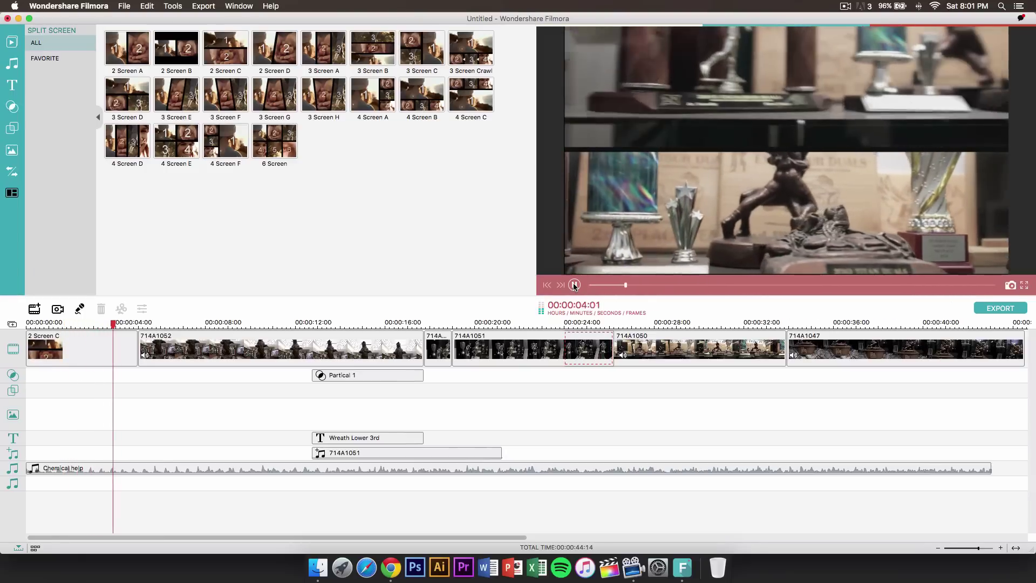
{"action": "left_click", "coordinate": [575, 285]}
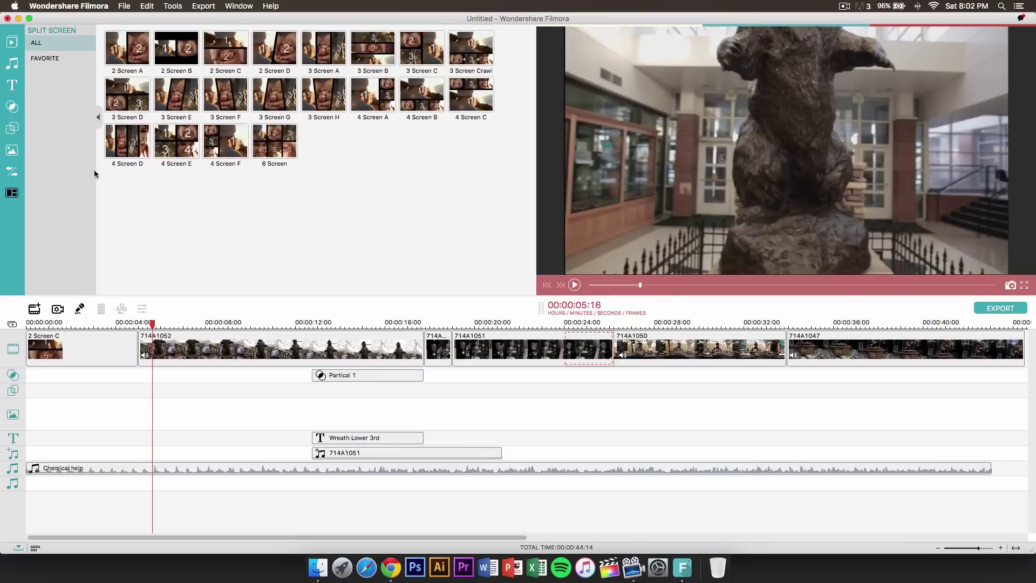
{"action": "left_click", "coordinate": [12, 43]}
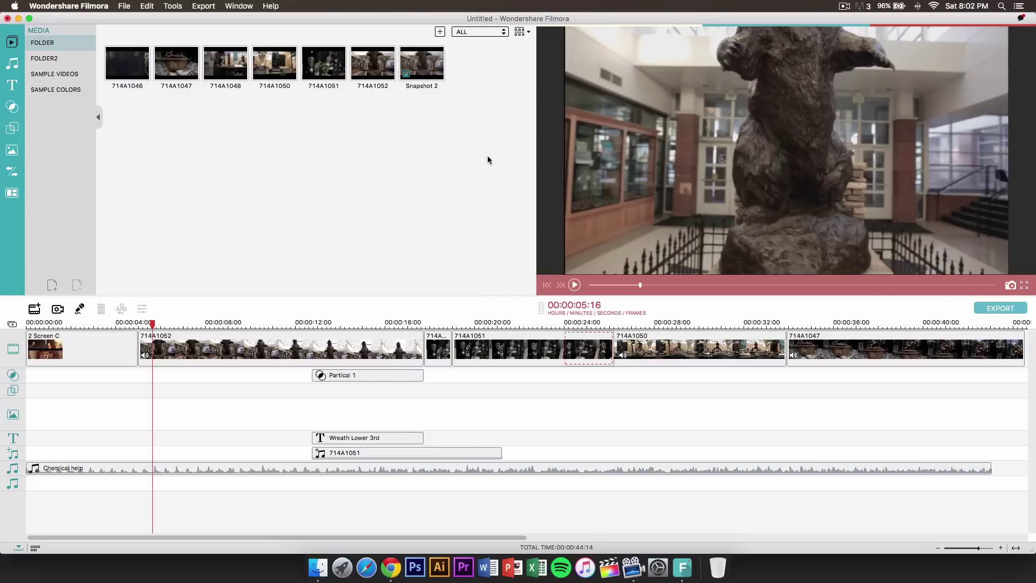
{"action": "left_click_drag", "start_coordinate": [513, 160], "coordinate": [507, 100]}
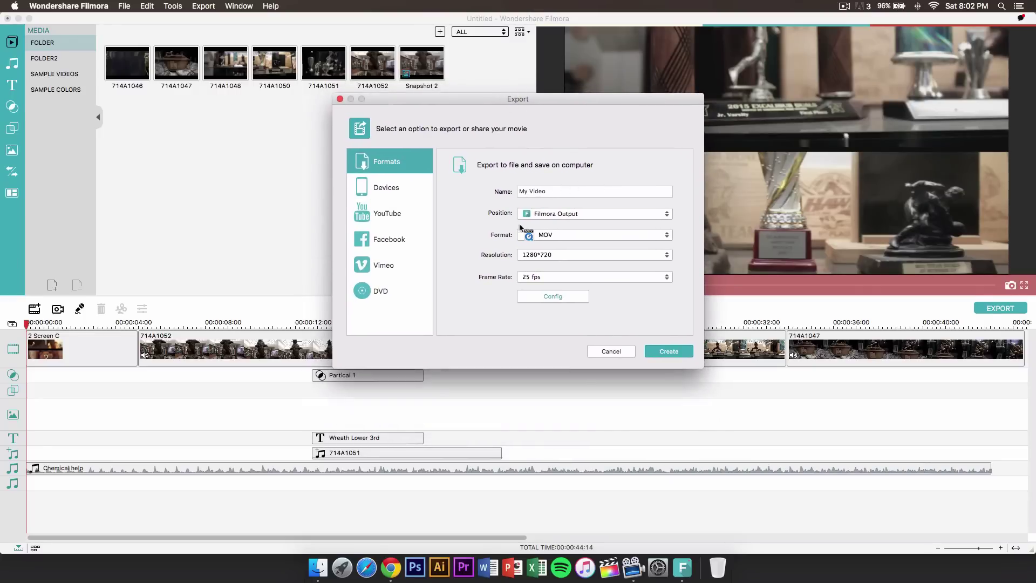
{"action": "left_click", "coordinate": [555, 213]}
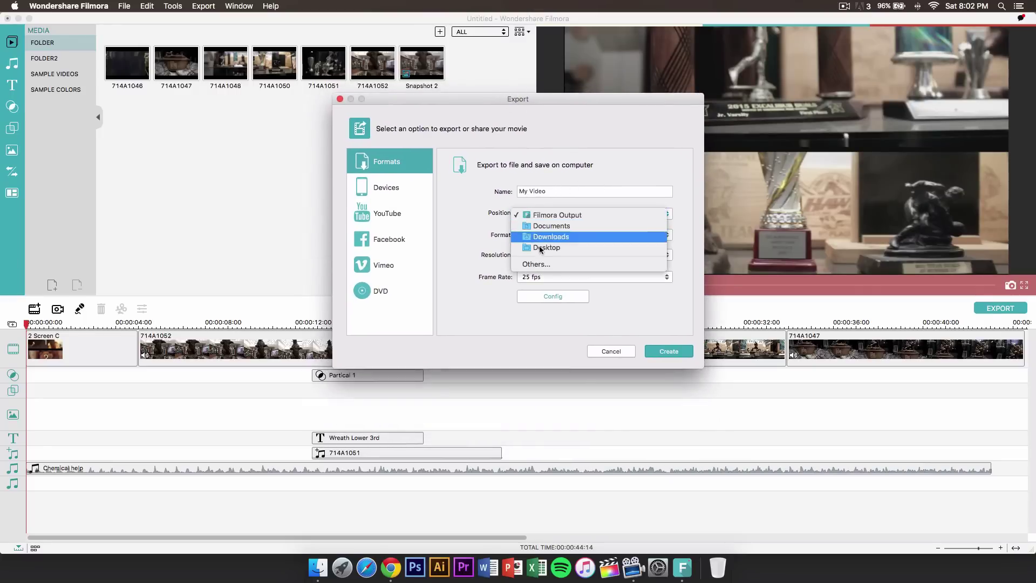
{"action": "left_click", "coordinate": [492, 218]}
{"action": "left_click", "coordinate": [531, 216]}
{"action": "left_click", "coordinate": [495, 218]}
{"action": "left_click", "coordinate": [542, 217]}
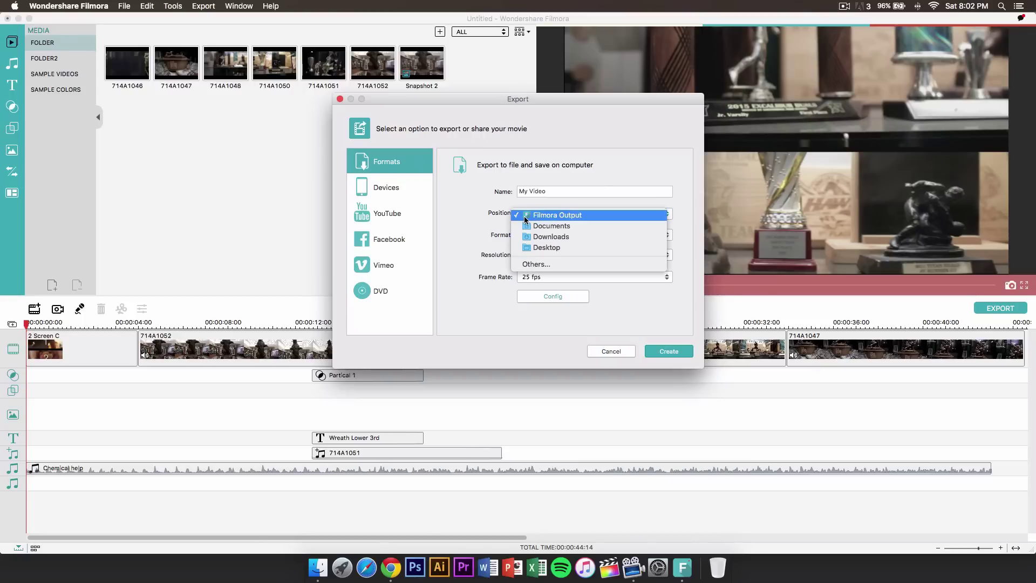
{"action": "left_click", "coordinate": [566, 247]}
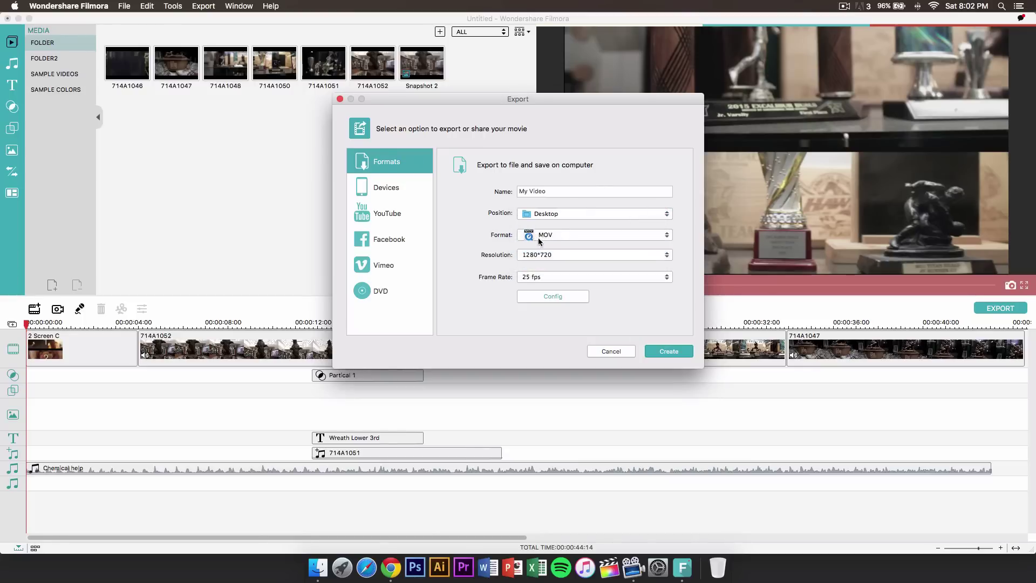
{"action": "left_click", "coordinate": [539, 241]}
{"action": "left_click", "coordinate": [545, 315]}
{"action": "left_click", "coordinate": [573, 256]}
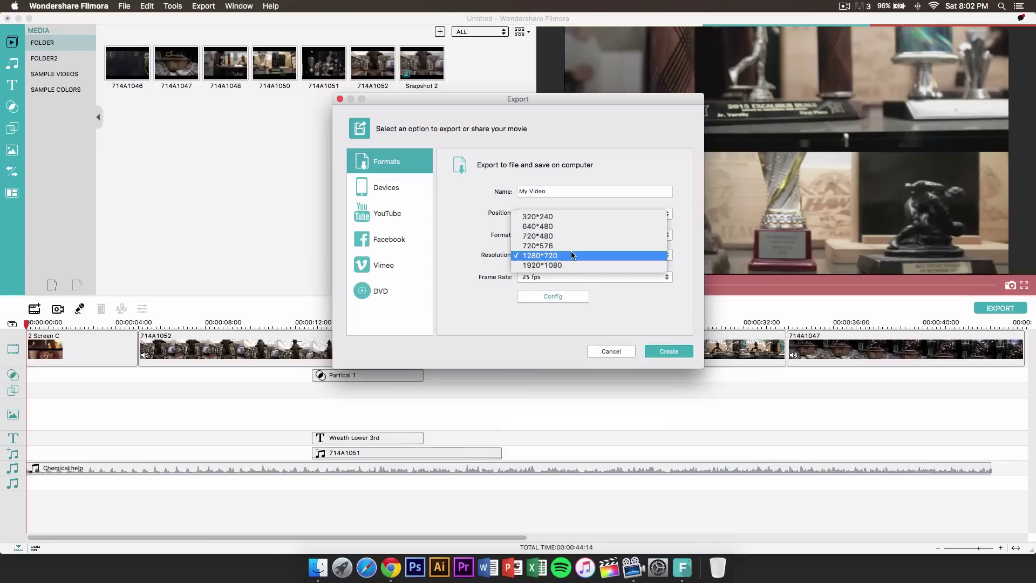
{"action": "left_click", "coordinate": [561, 255]}
{"action": "left_click", "coordinate": [548, 255]}
{"action": "left_click", "coordinate": [566, 278]}
{"action": "left_click", "coordinate": [566, 278]}
{"action": "left_click", "coordinate": [555, 277]}
{"action": "left_click", "coordinate": [535, 294]}
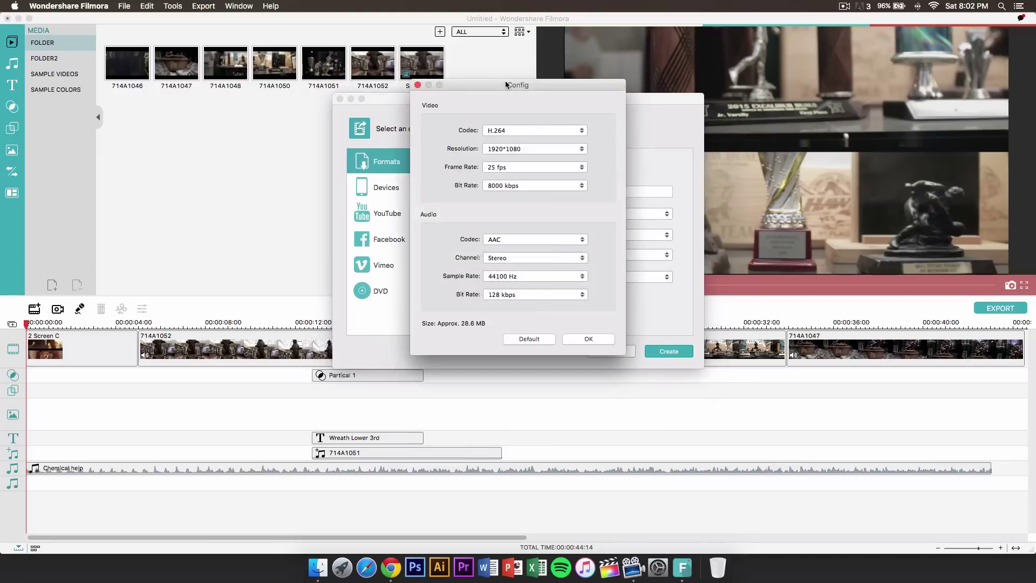
{"action": "left_click", "coordinate": [583, 337]}
{"action": "left_click", "coordinate": [585, 296]}
{"action": "left_click", "coordinate": [589, 339]}
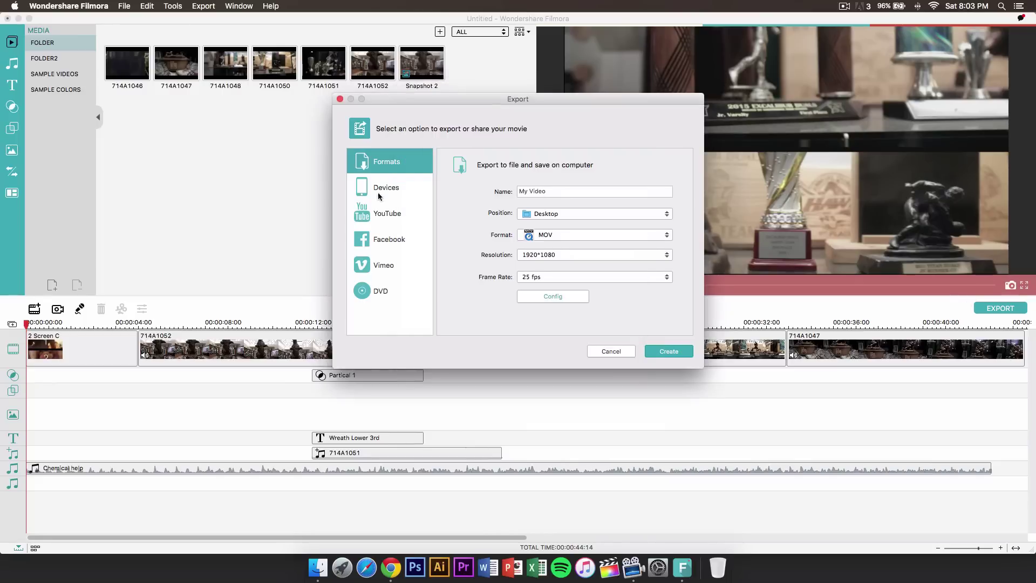
{"action": "left_click", "coordinate": [404, 189]}
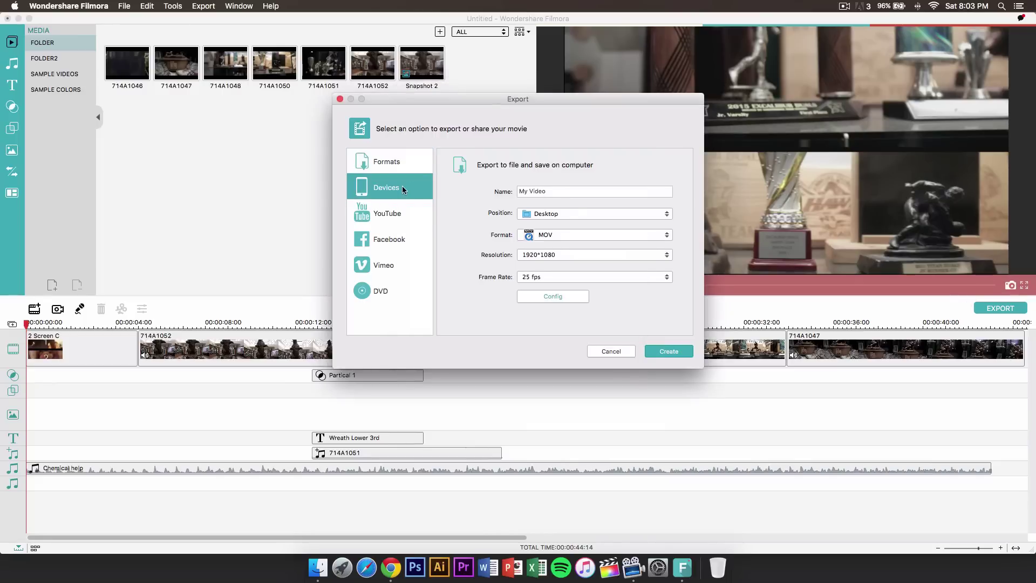
{"action": "left_click", "coordinate": [558, 237]}
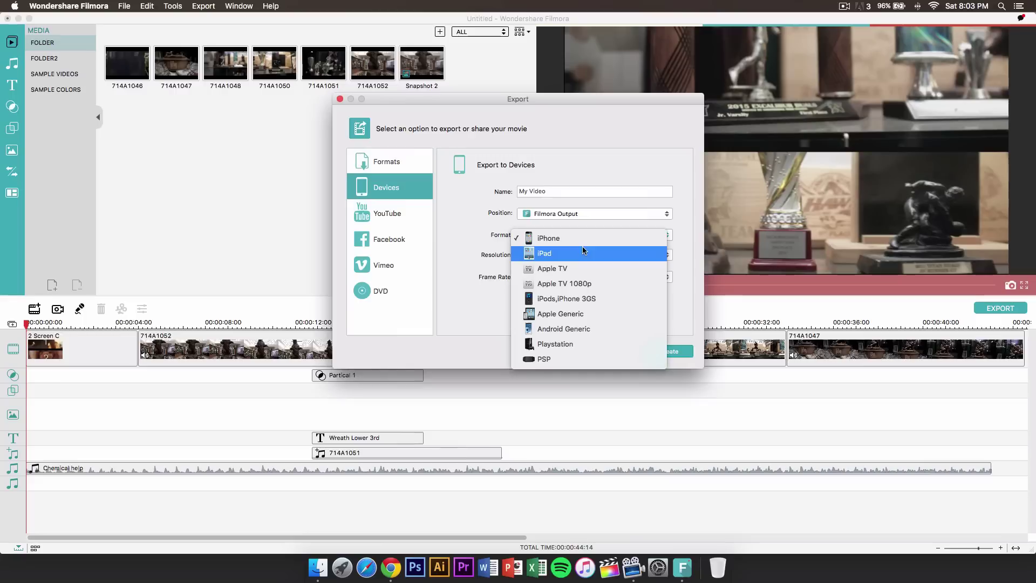
{"action": "left_click", "coordinate": [486, 264]}
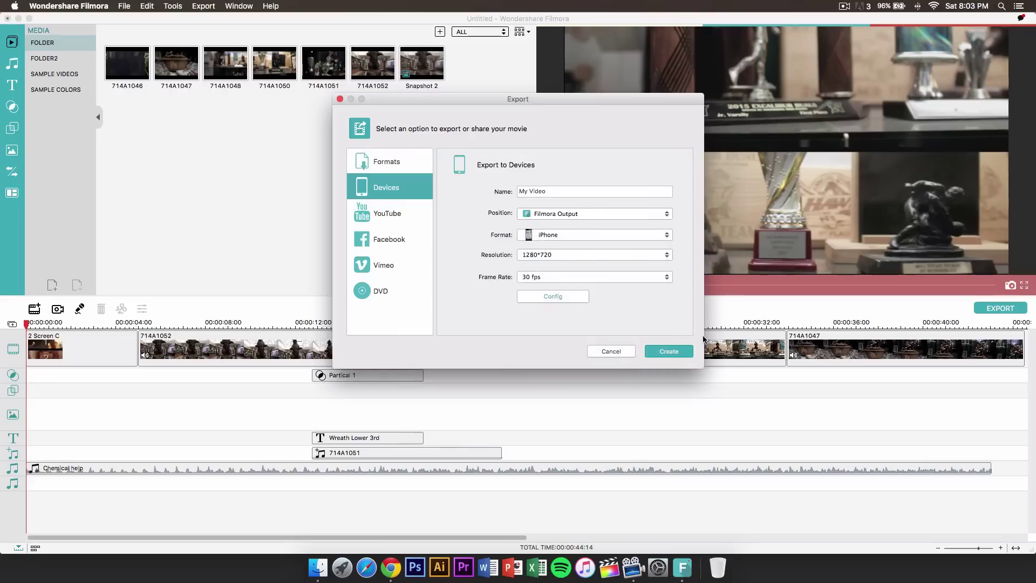
{"action": "left_click", "coordinate": [620, 353]}
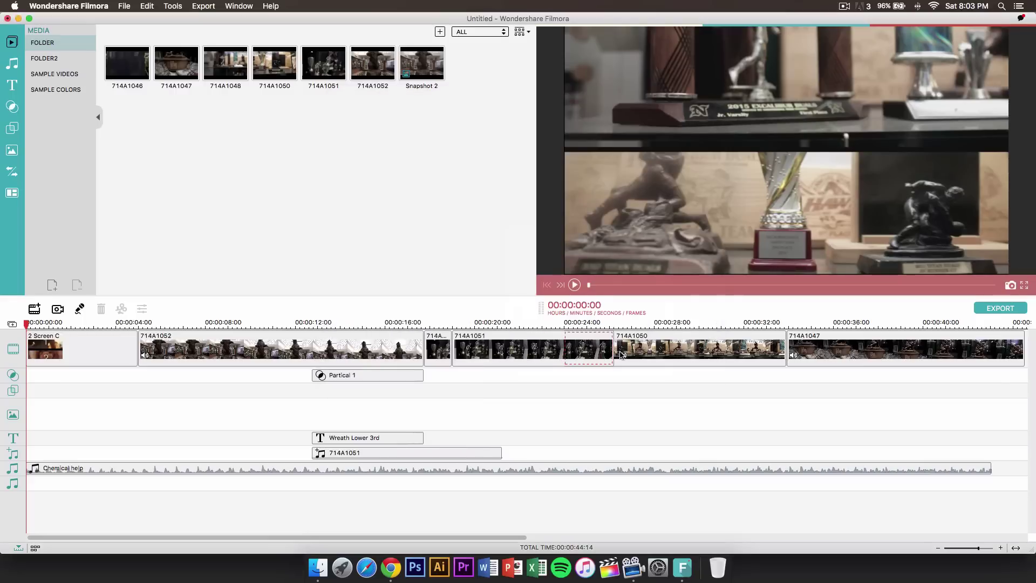